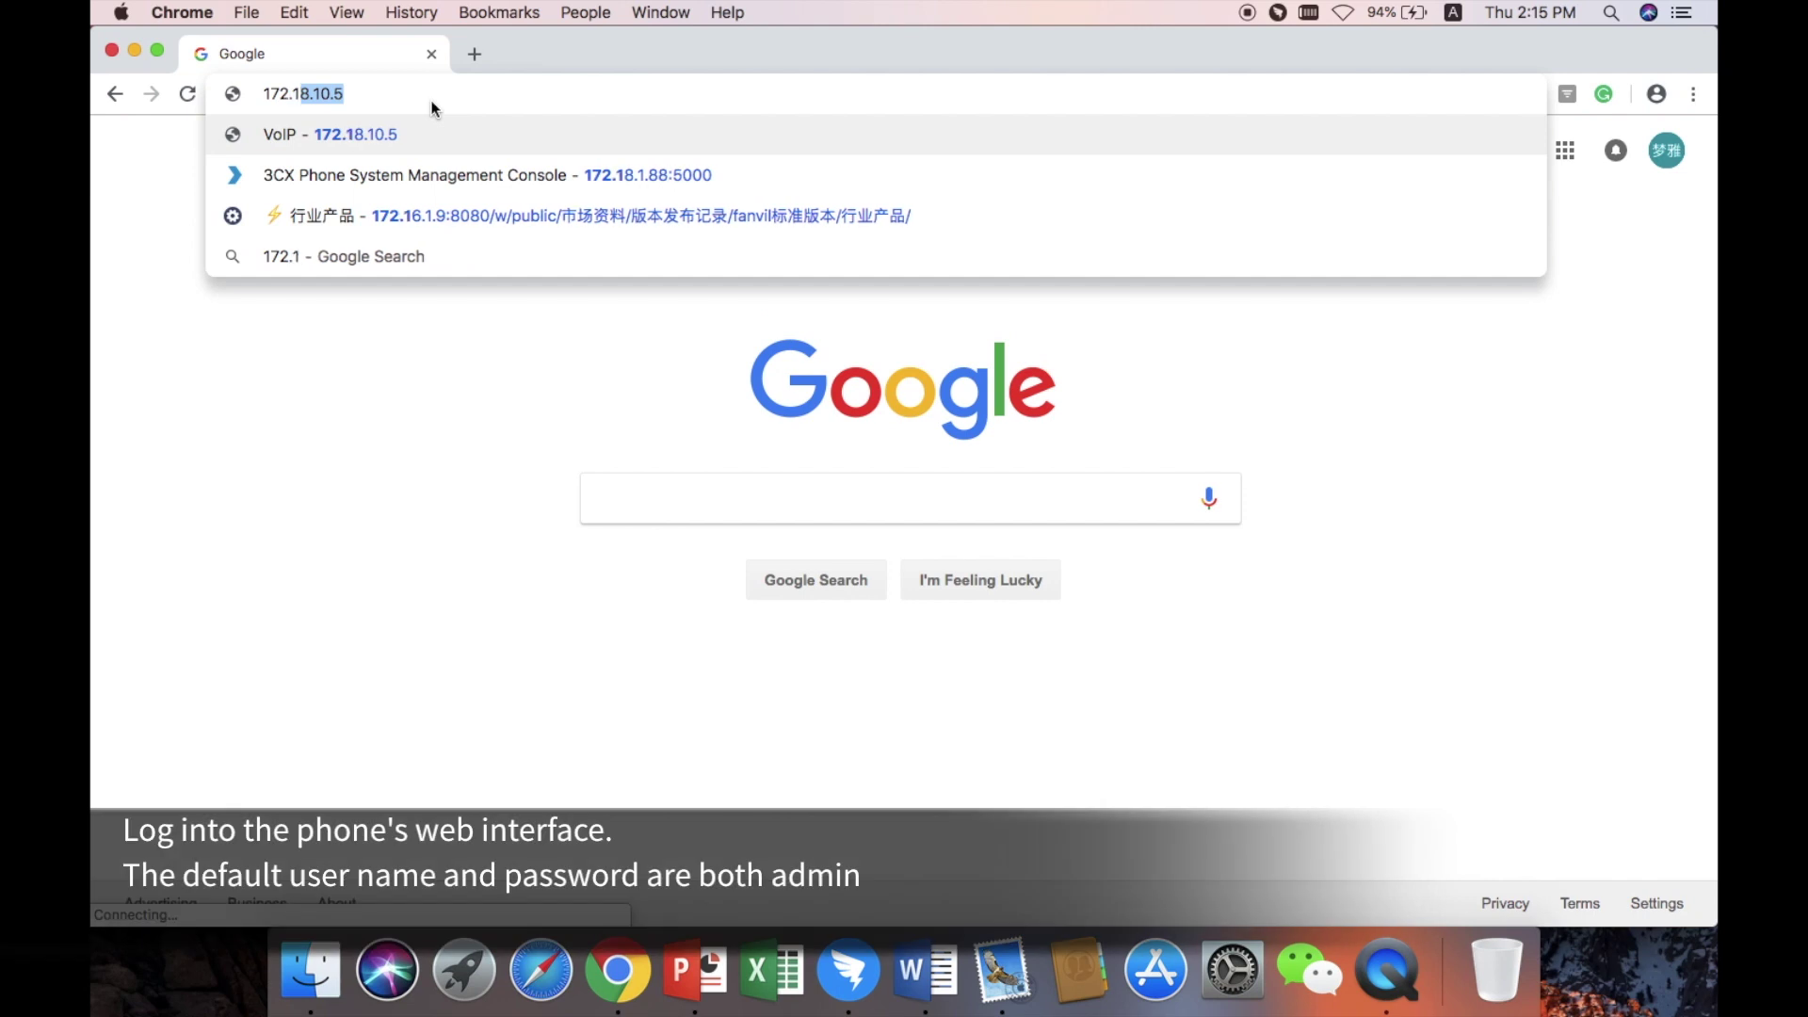
# Enter the phone's address 172.18.10.5 in Chrome's address bar.
pyautogui.write('10.5')
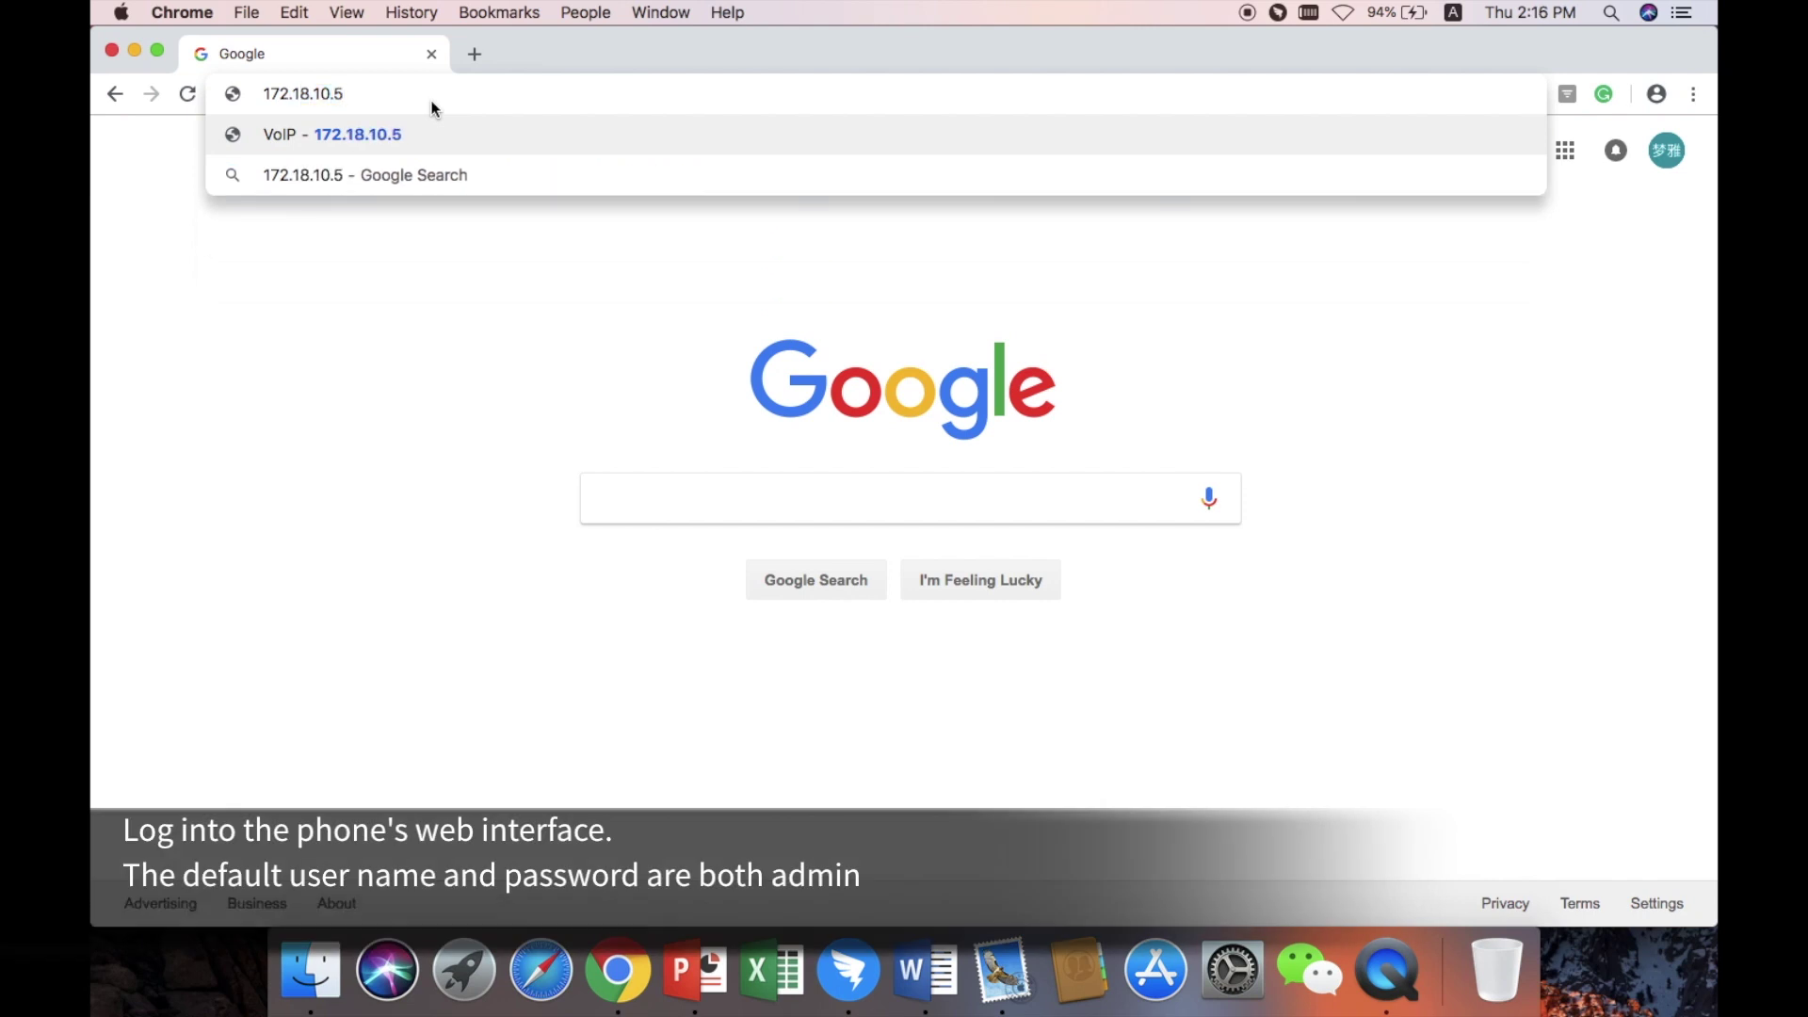
# Load 172.18.10.5 and log on as user admin with the default administrator password.
pyautogui.press('Return')
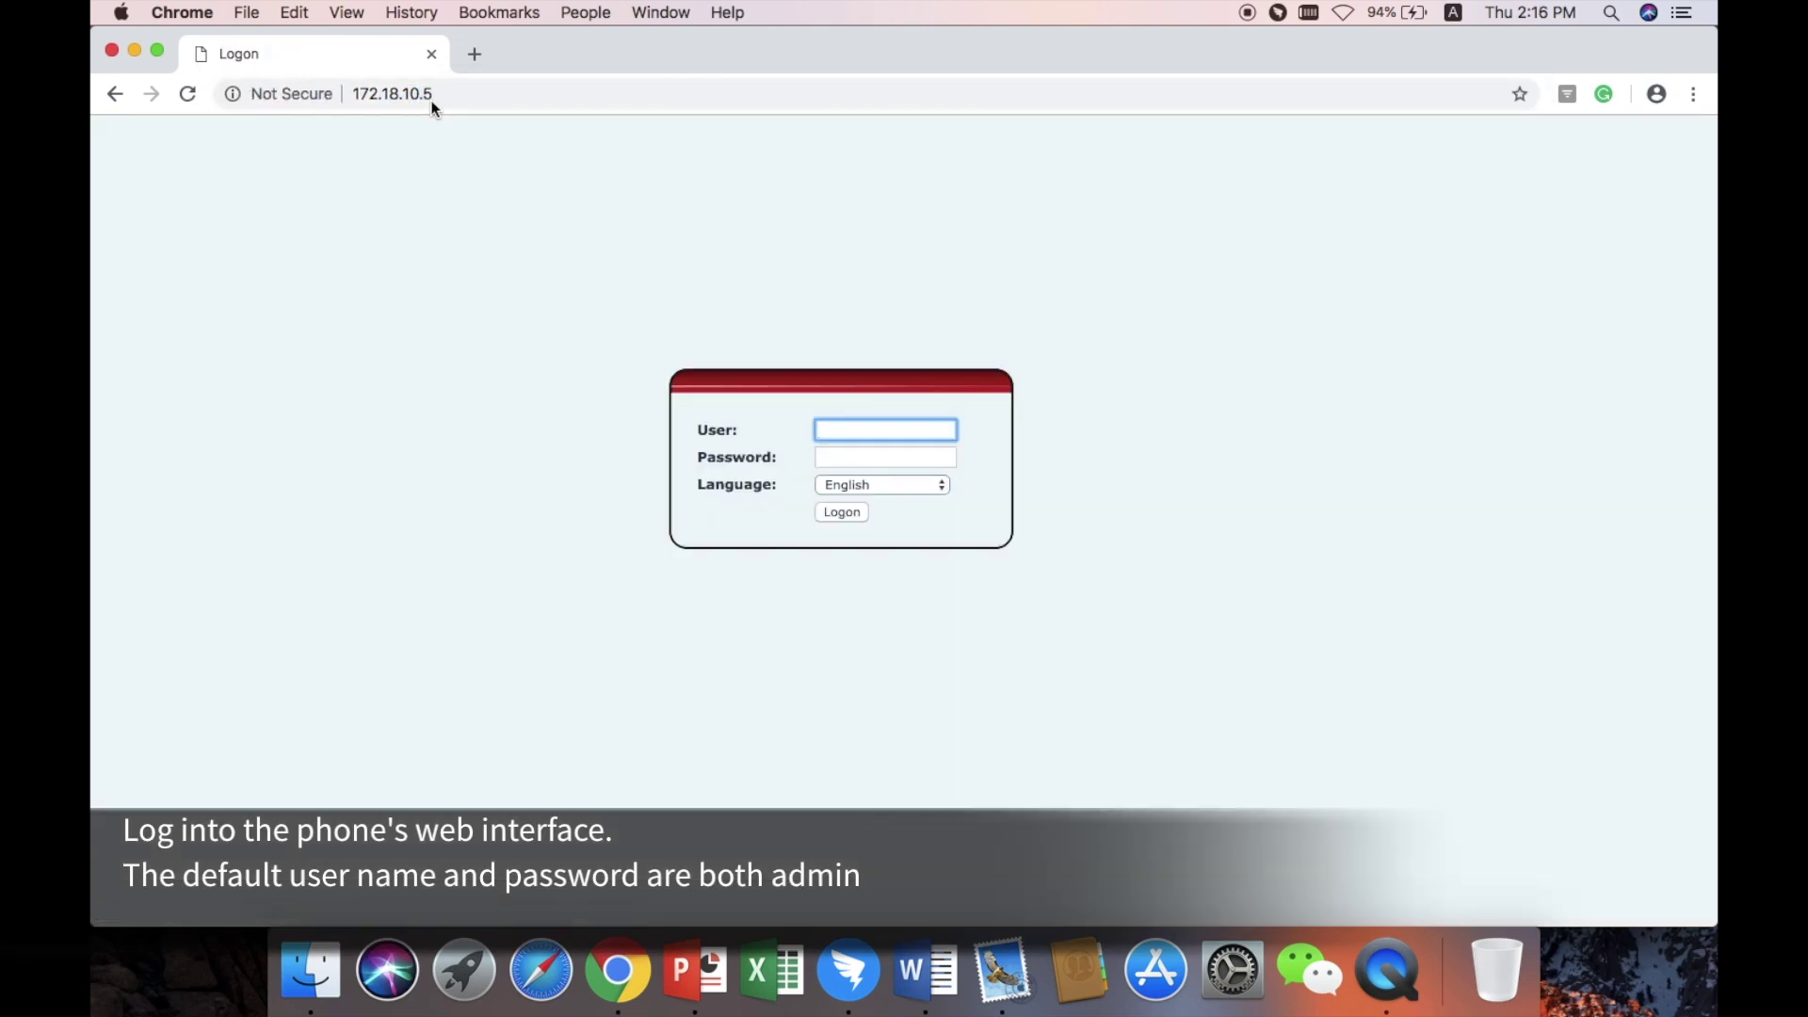
pyautogui.write('admin')
pyautogui.press('Tab')
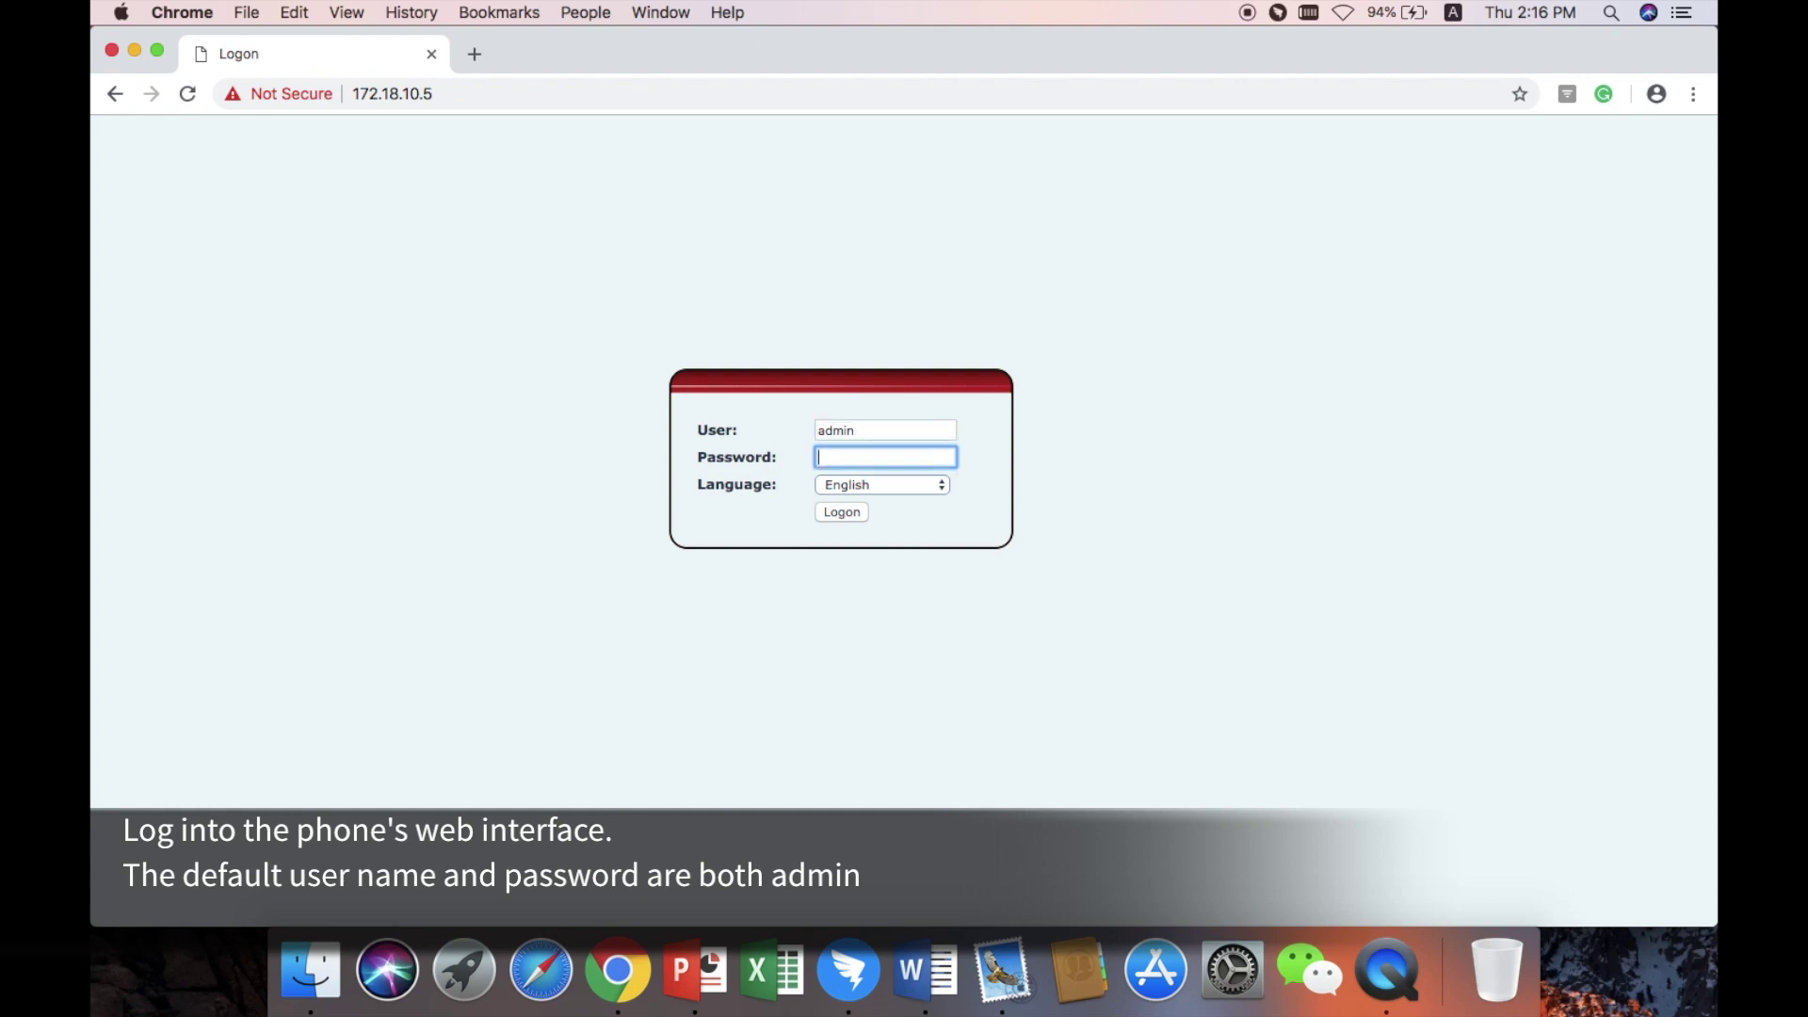
pyautogui.write('admin')
pyautogui.press('Return')
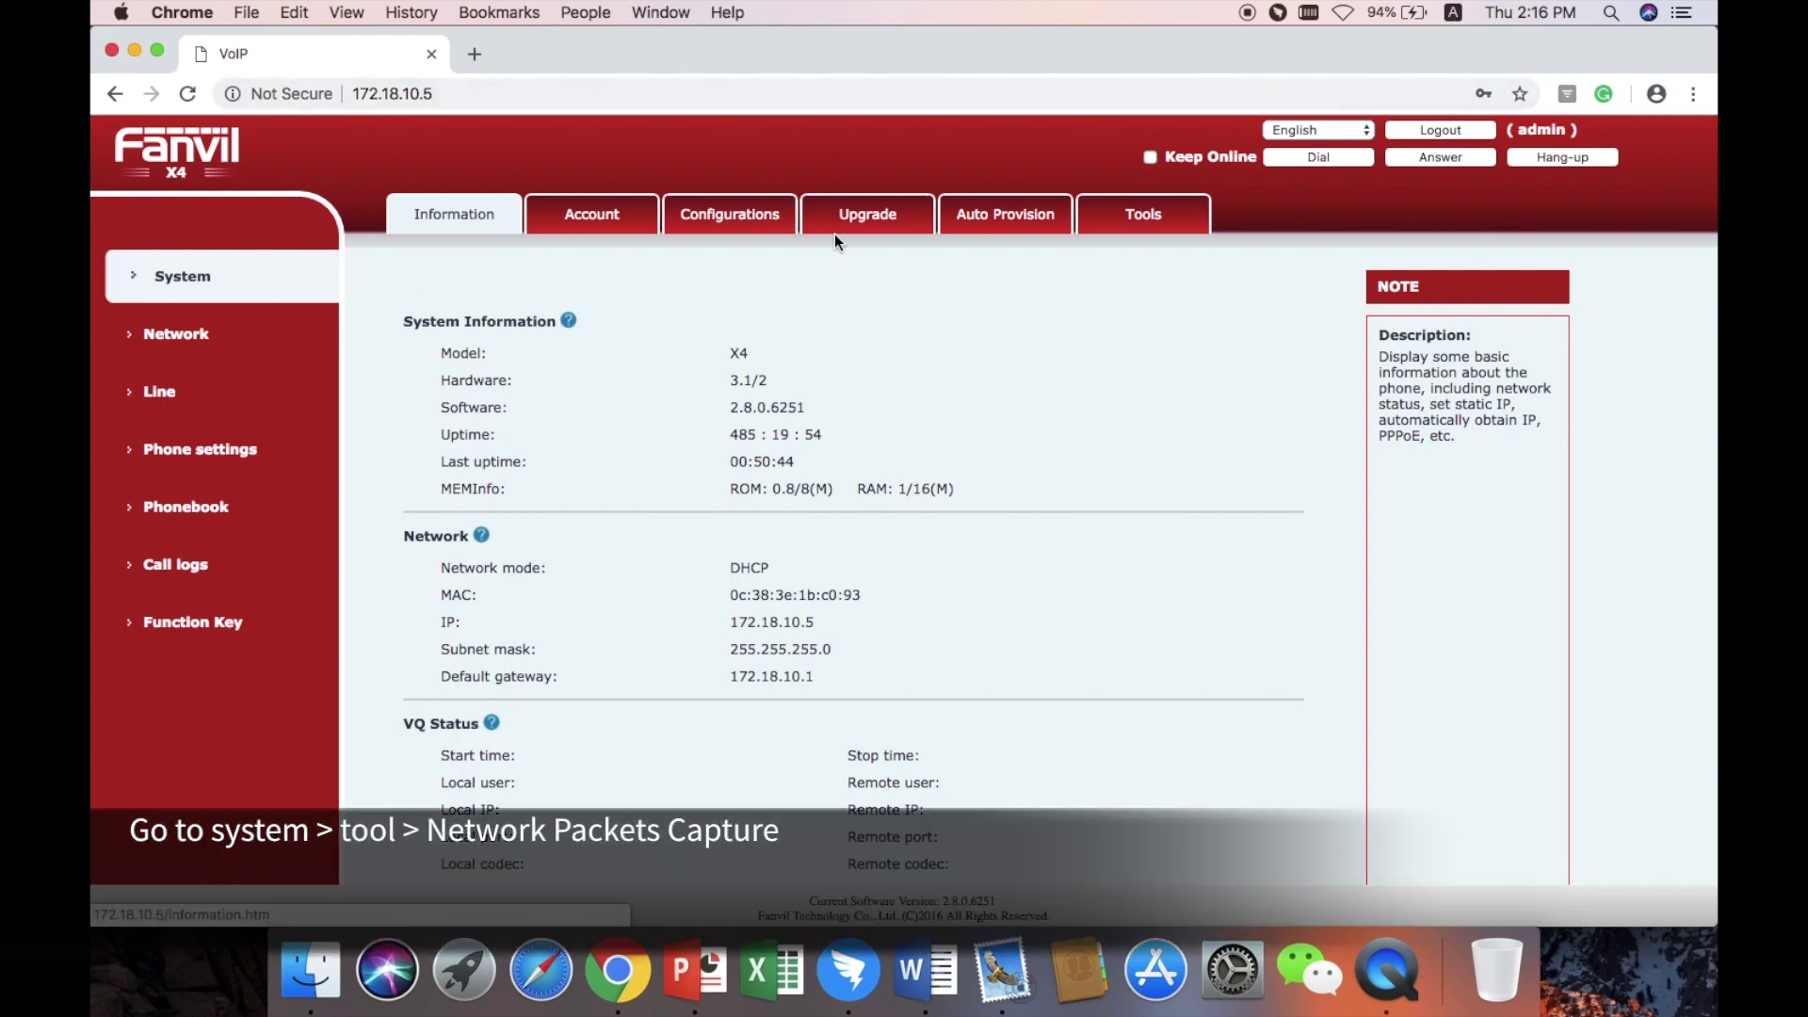
# Start Network Packets Capture on the System Tools page and minimize the download window.
pyautogui.click(1122, 215)
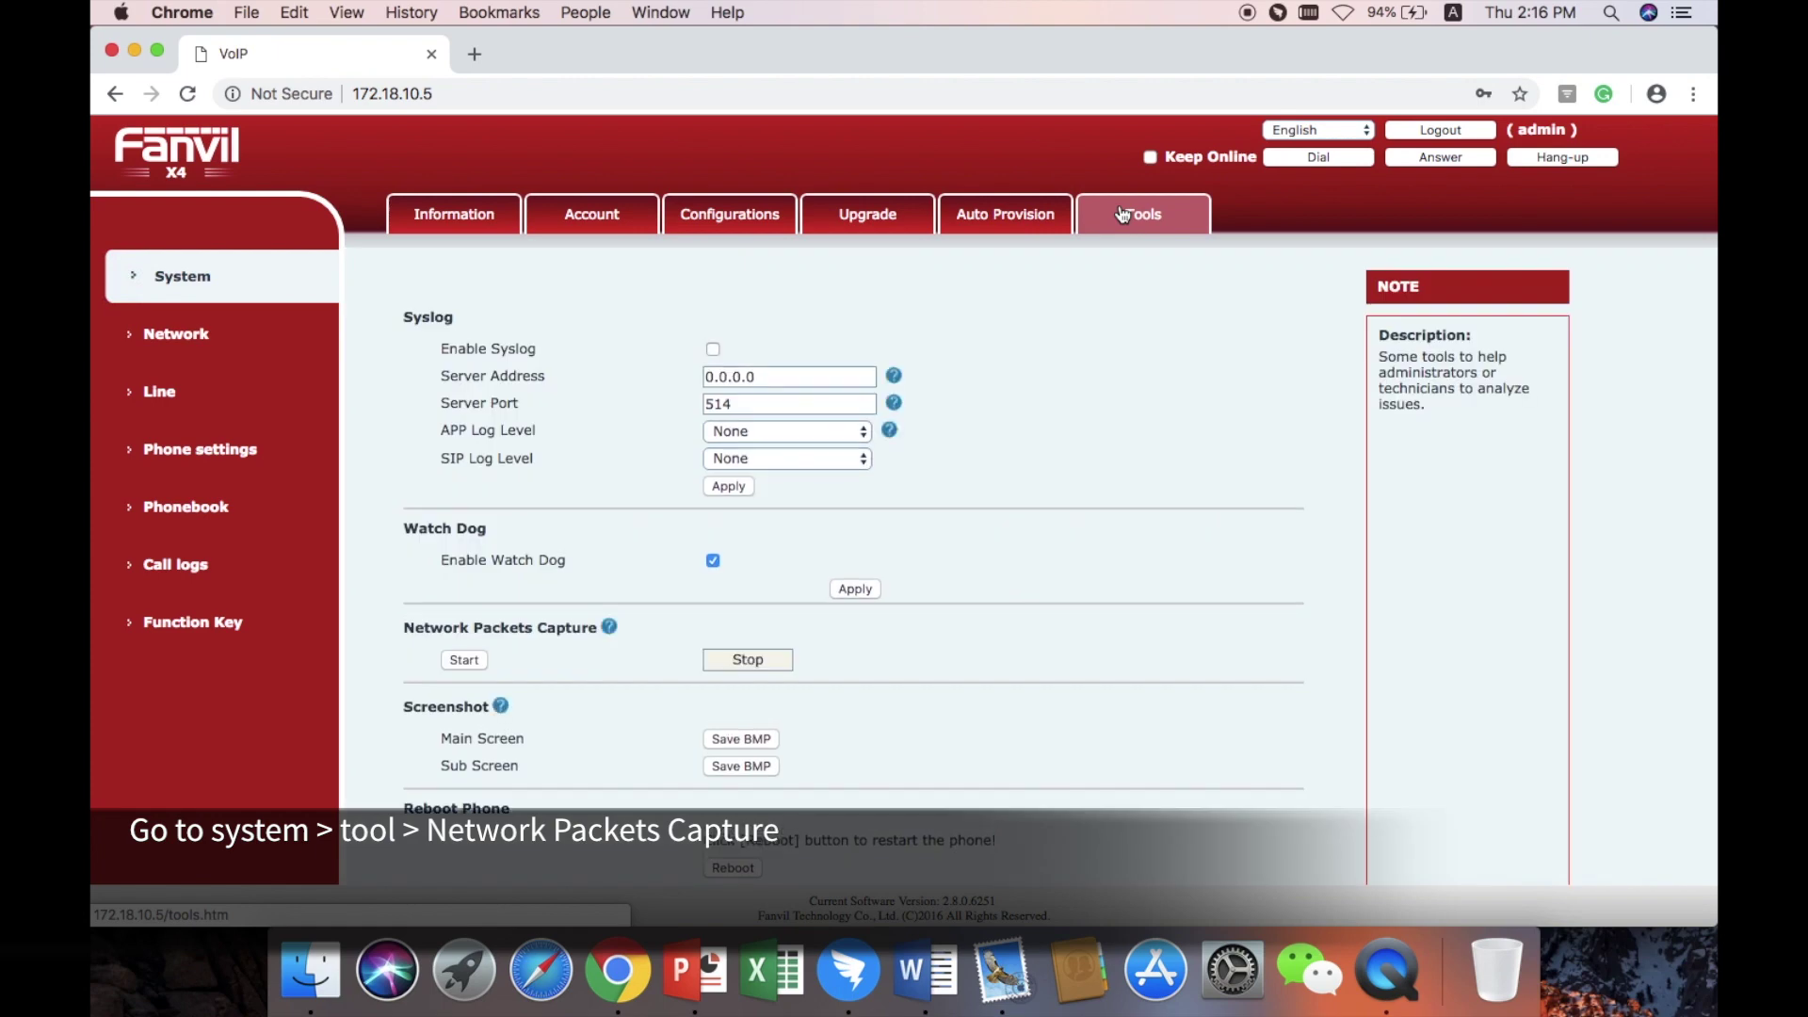
pyautogui.scroll(-2, 918, 500)
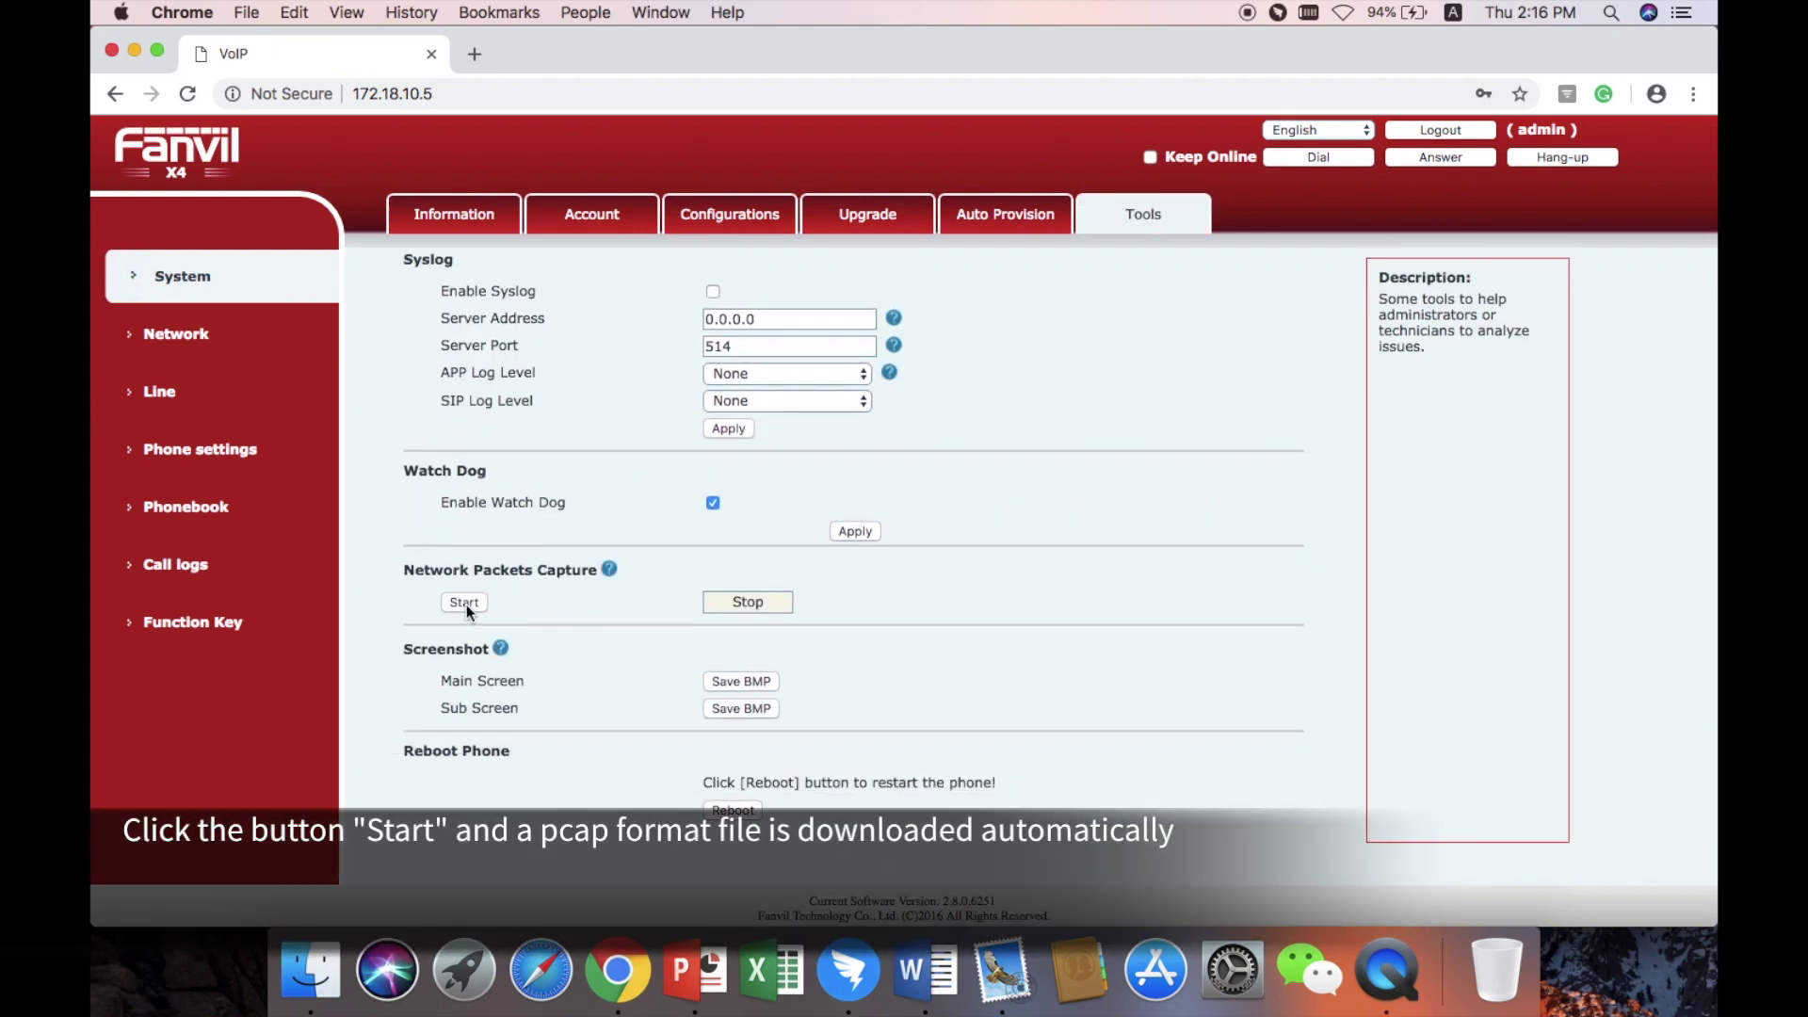
pyautogui.click(463, 603)
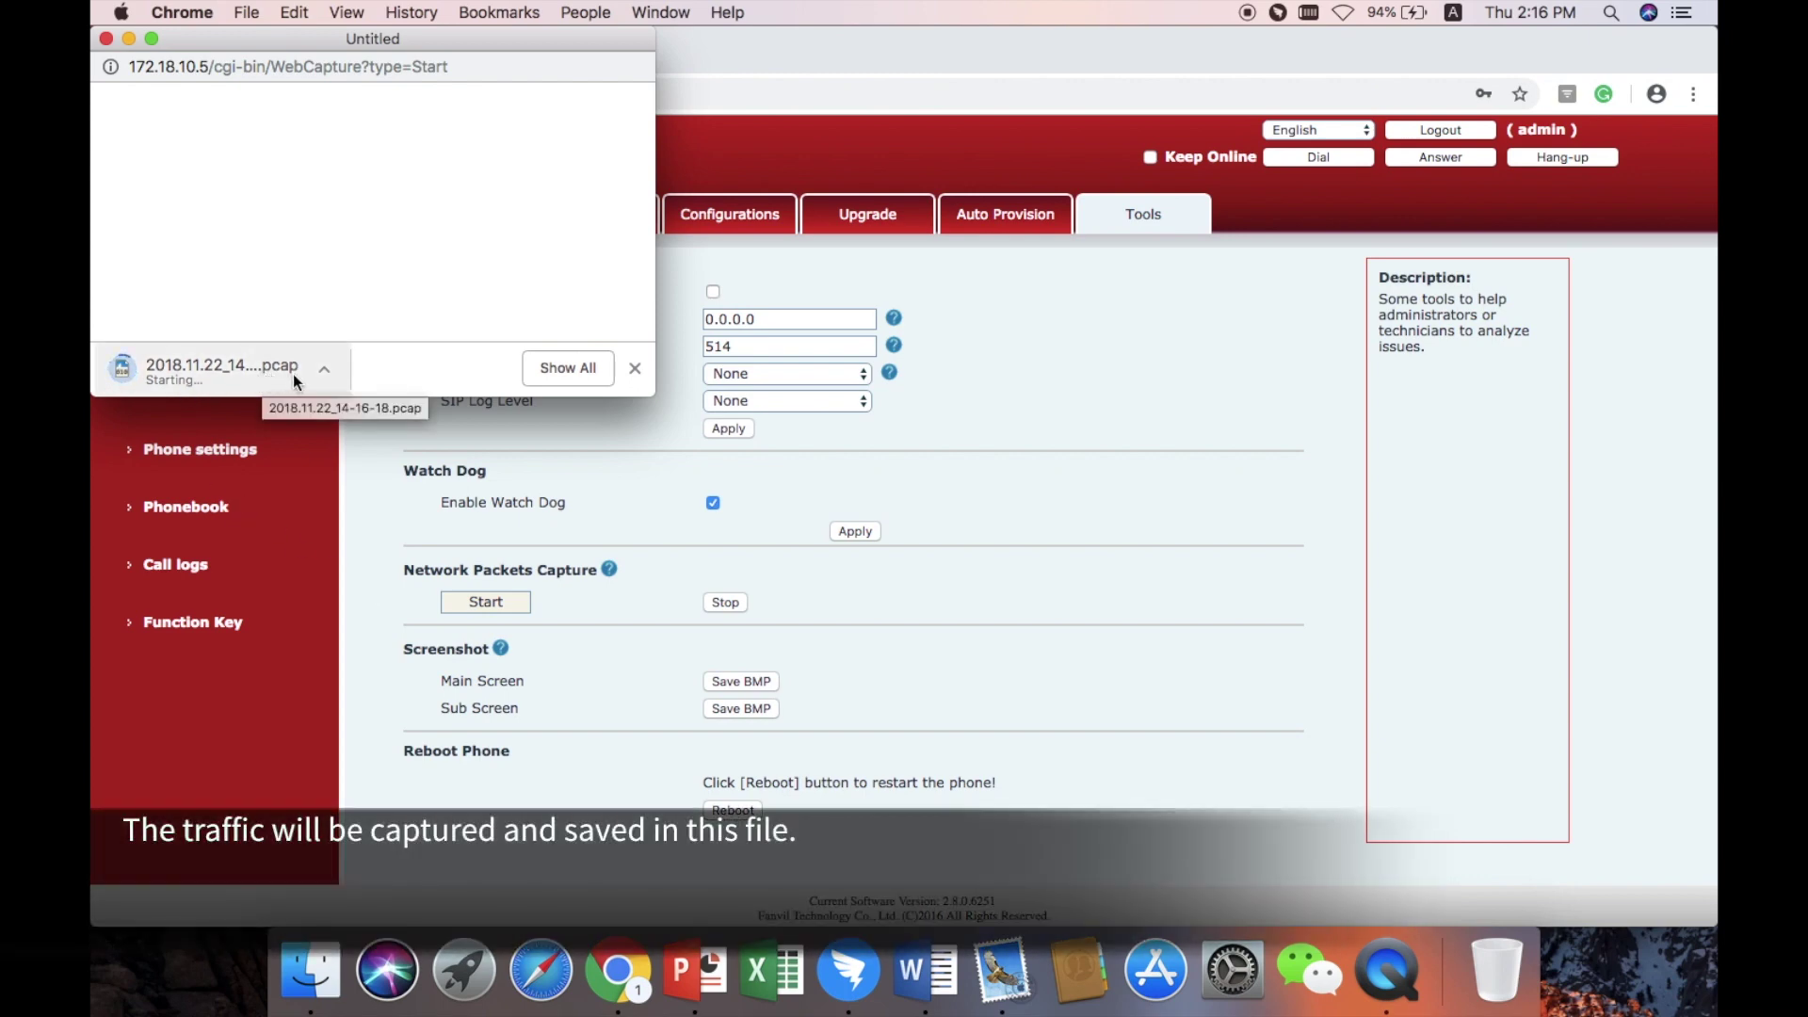
pyautogui.click(128, 39)
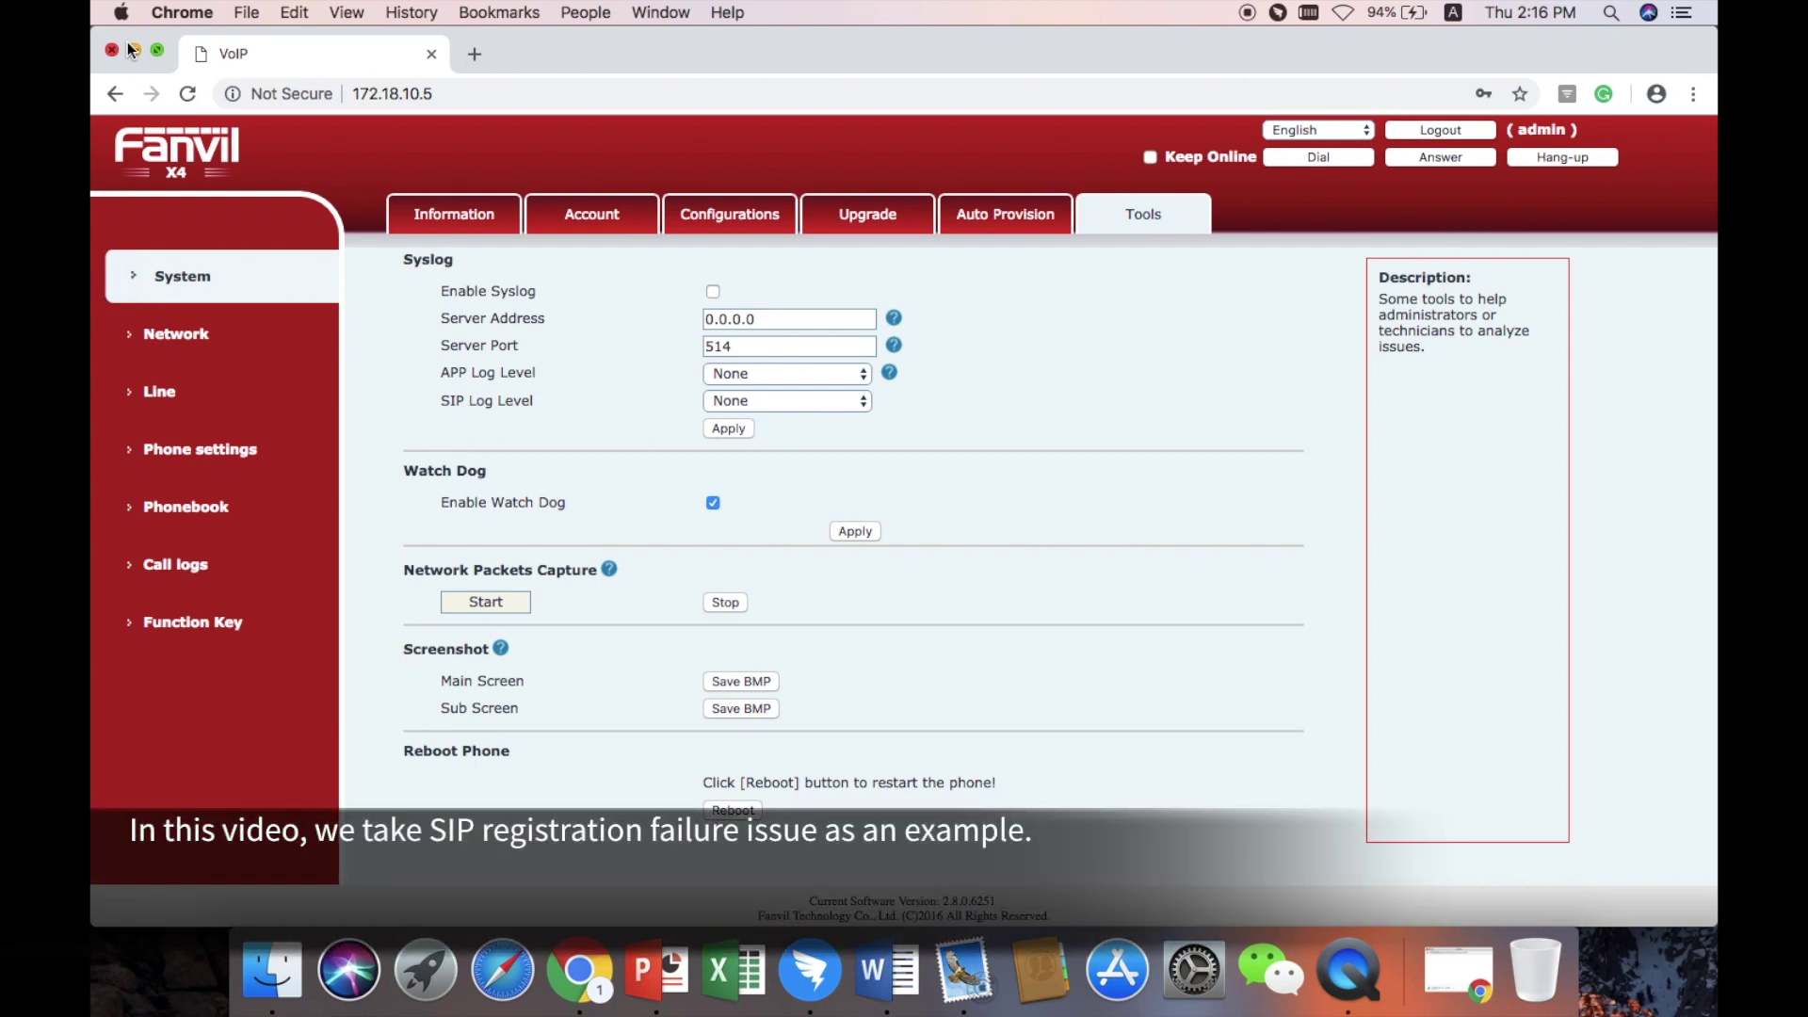
# Apply the Line page's SIP settings again, then stop Network Packets Capture under System > Tools.
pyautogui.click(168, 401)
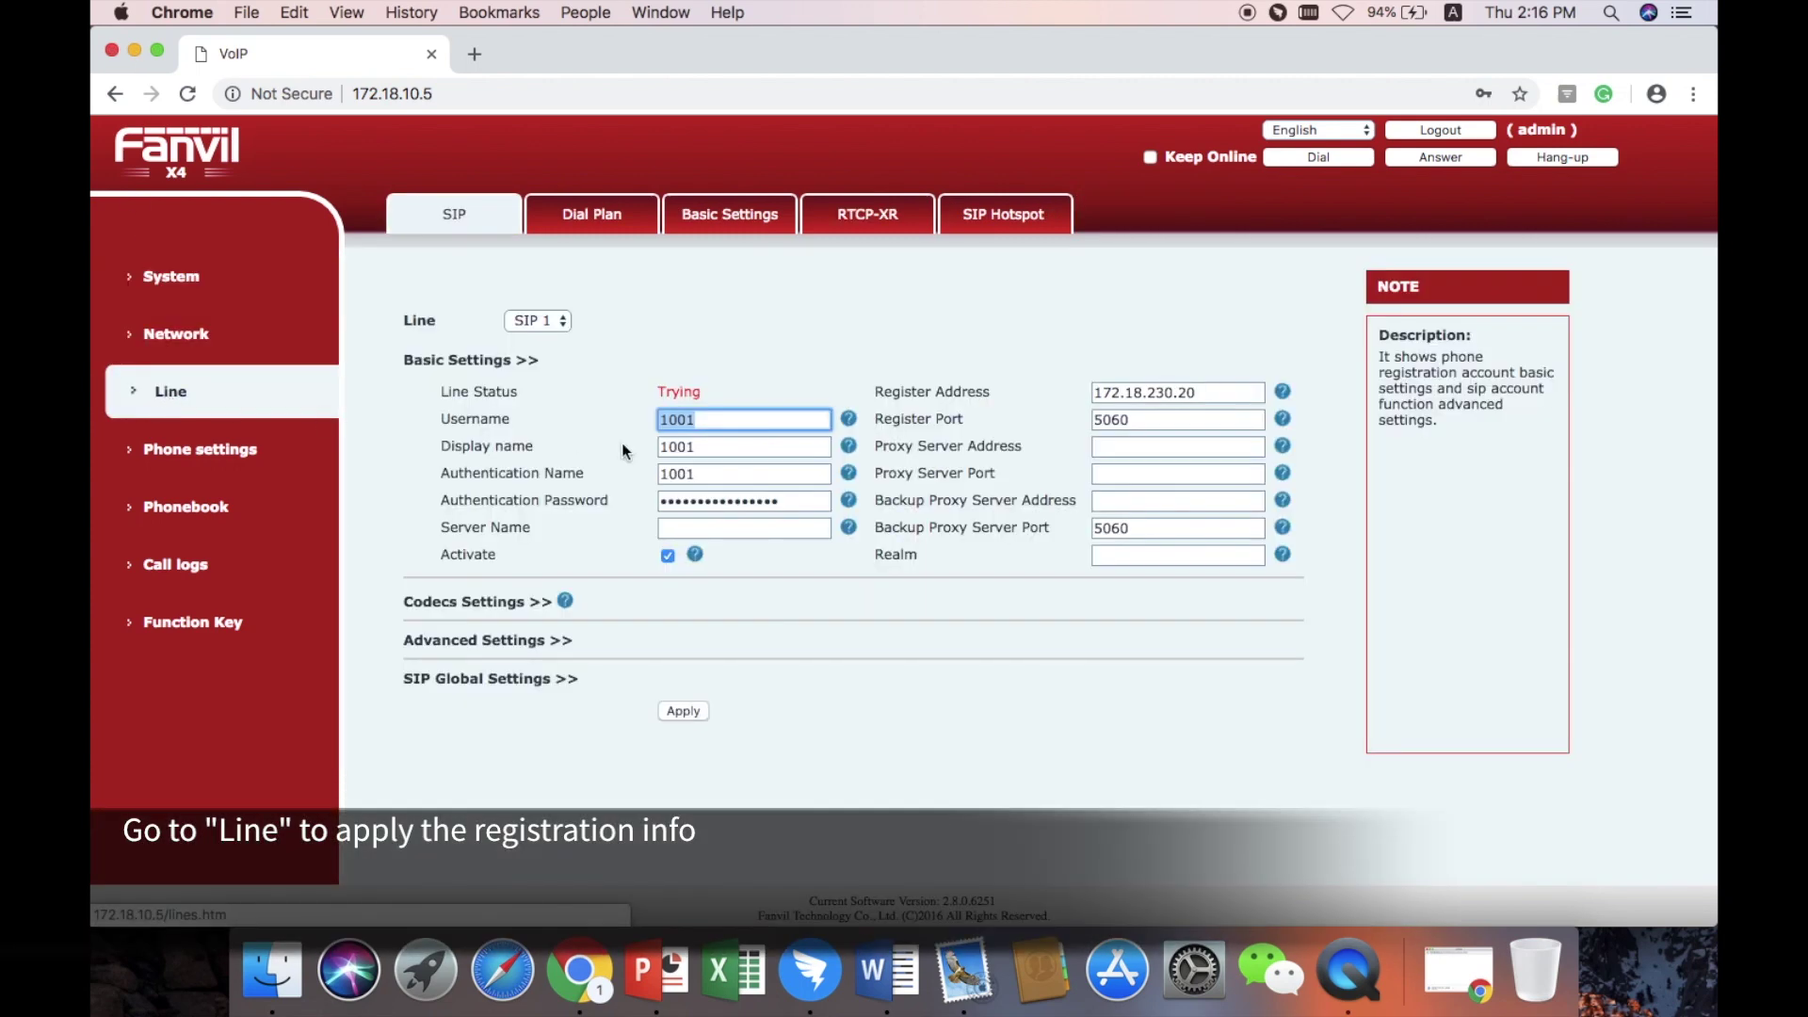
pyautogui.click(682, 712)
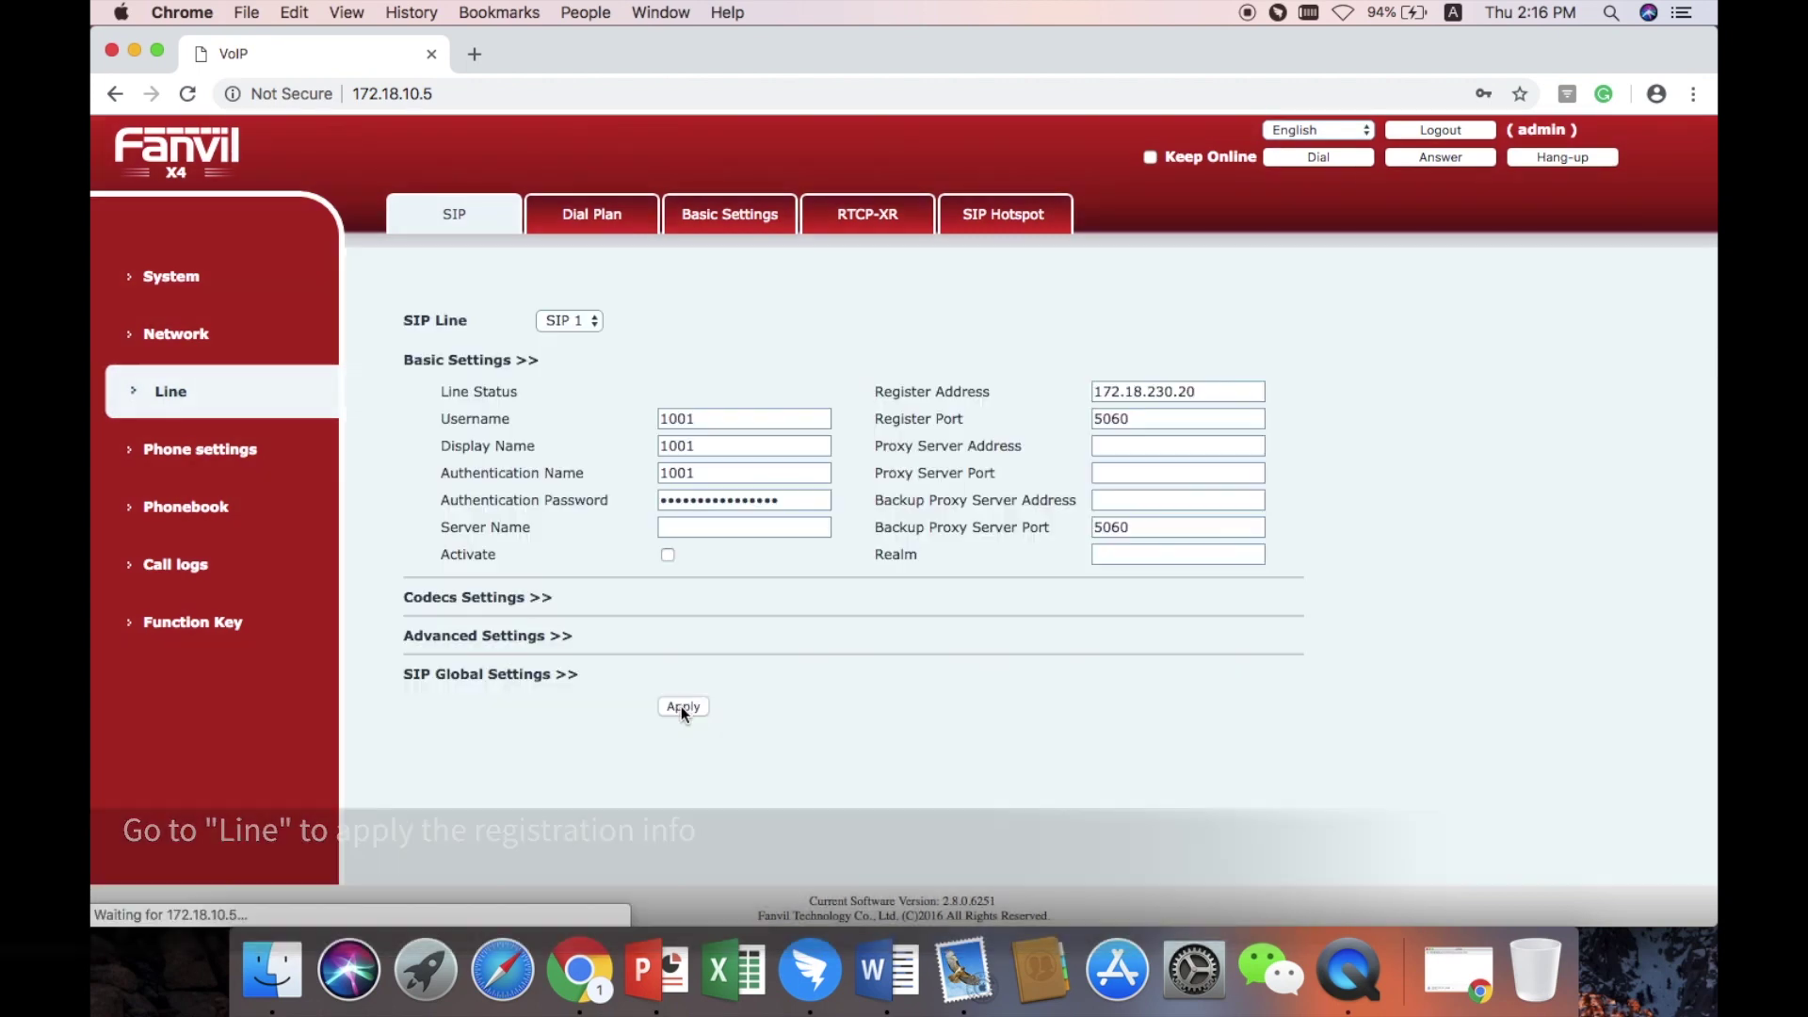
pyautogui.click(230, 290)
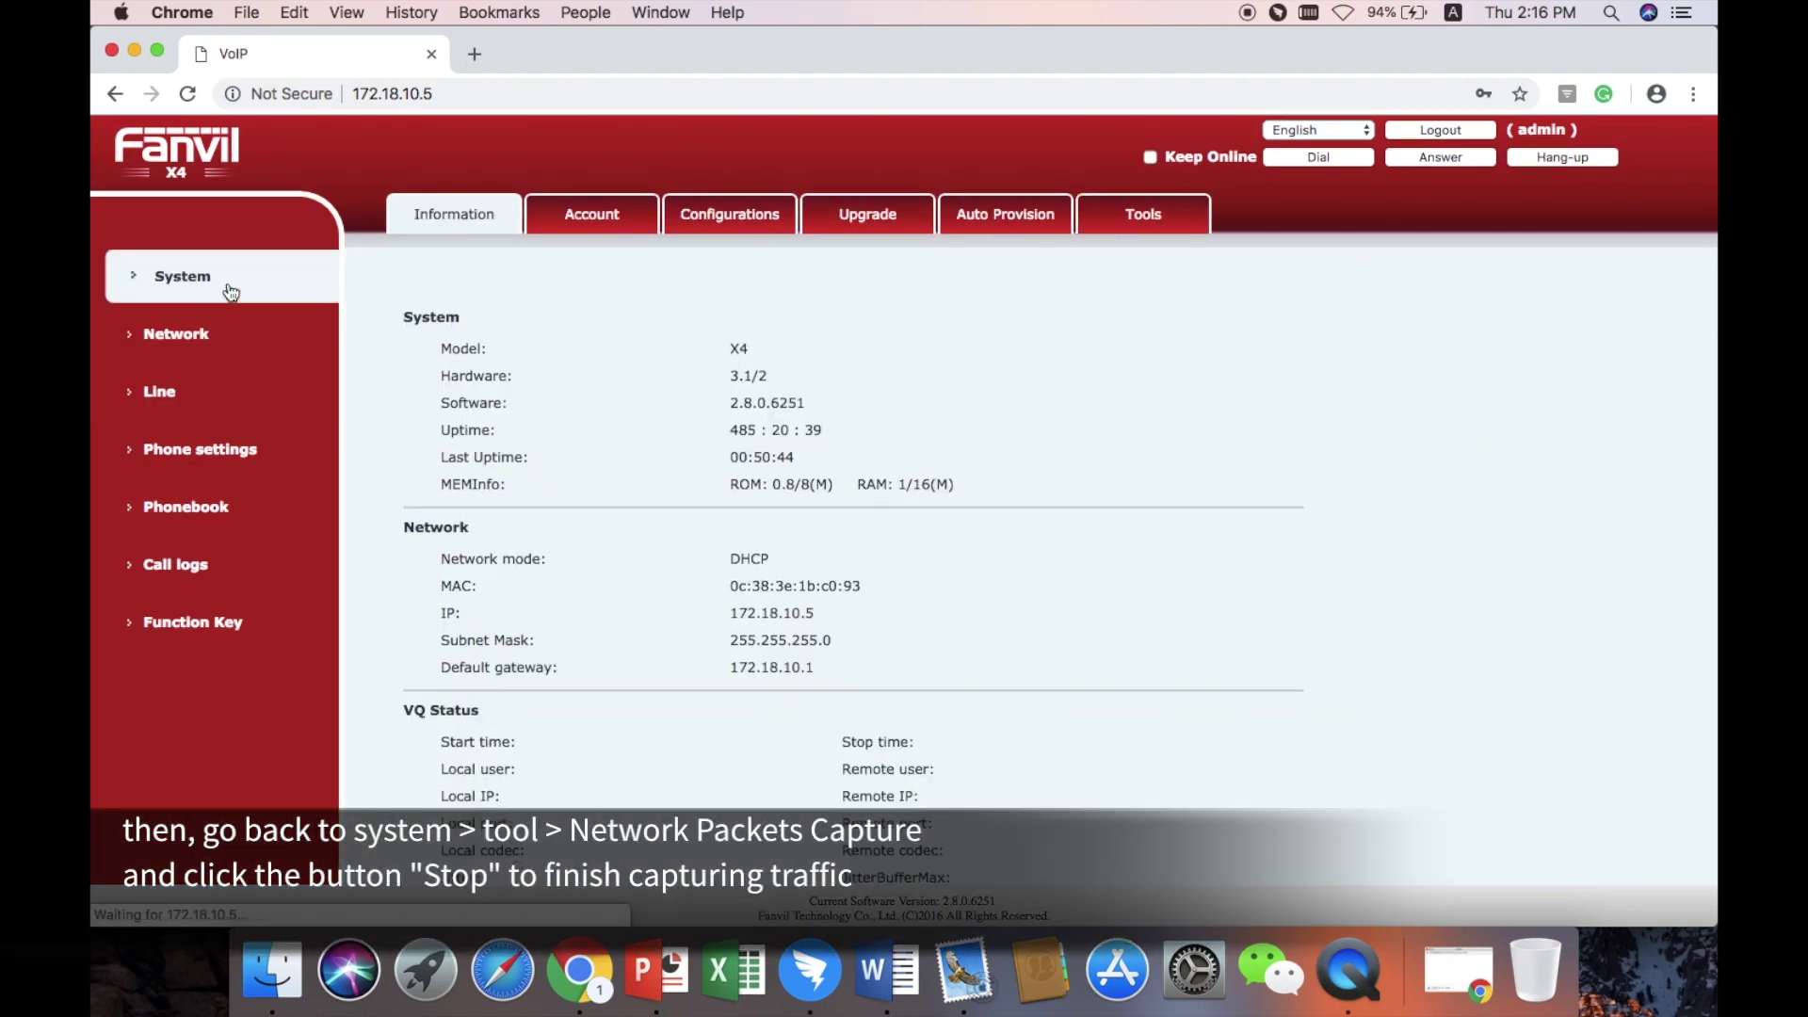
pyautogui.click(1156, 229)
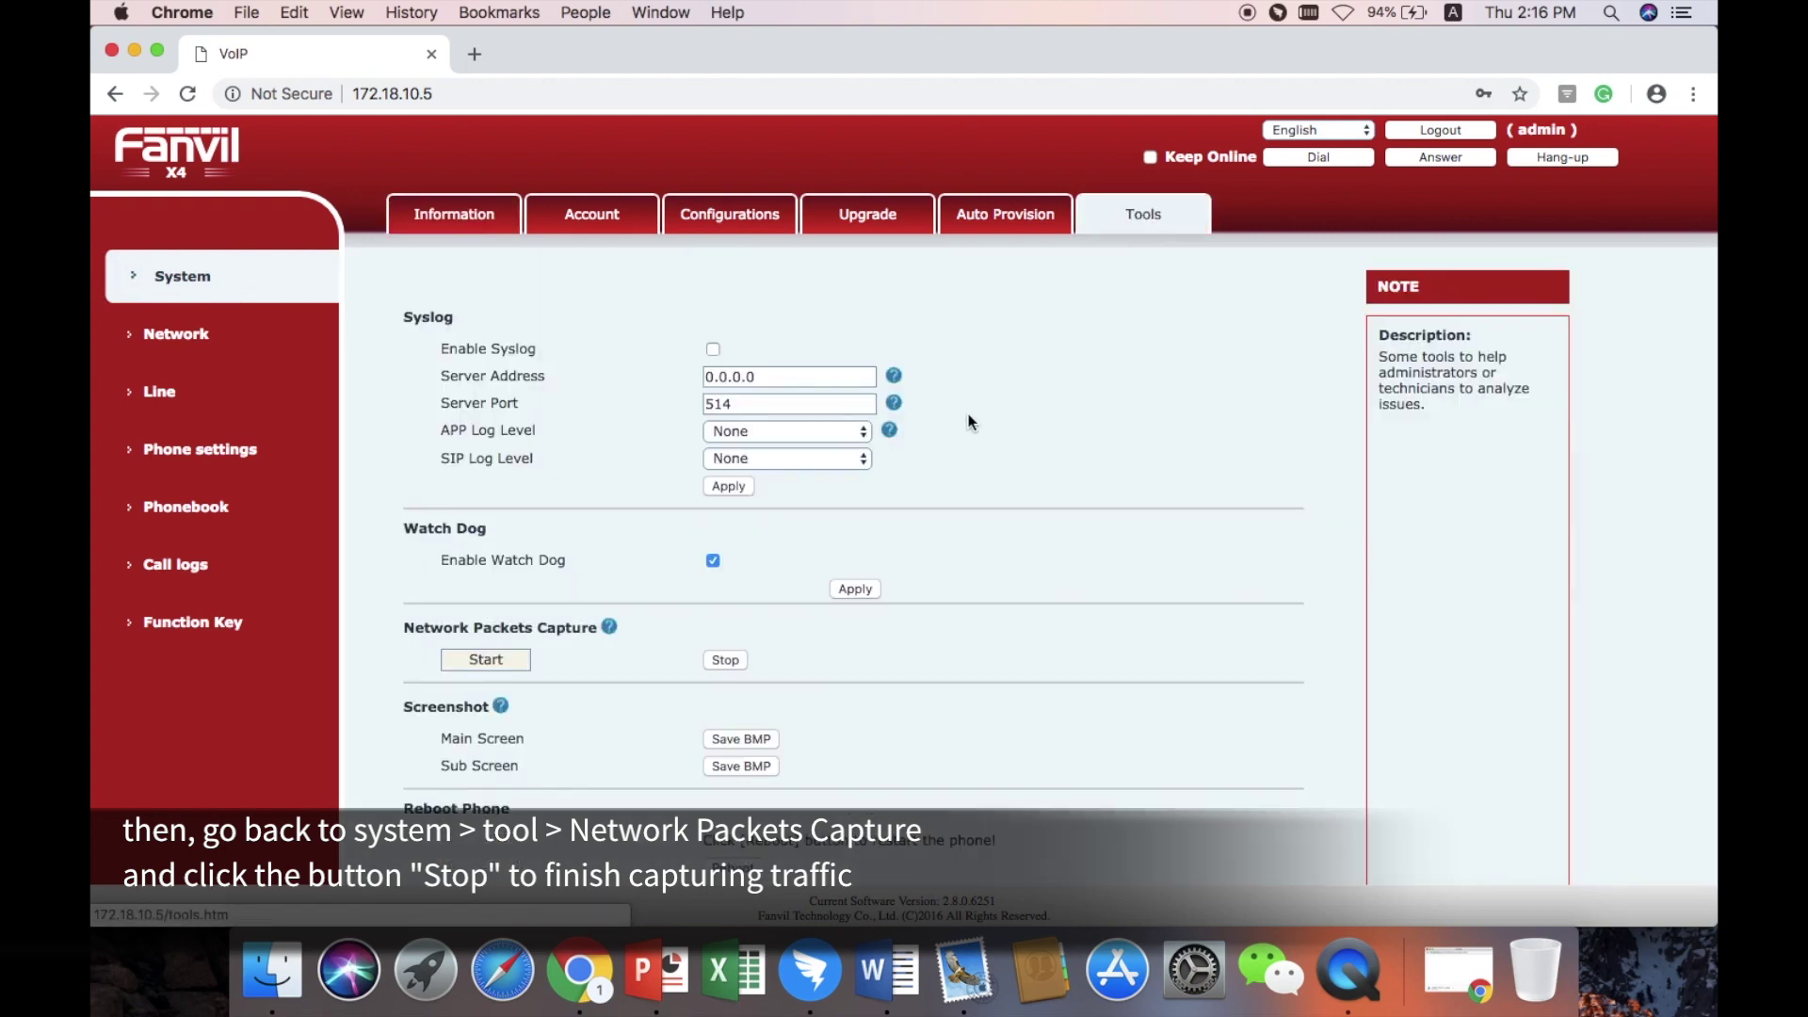
pyautogui.click(732, 659)
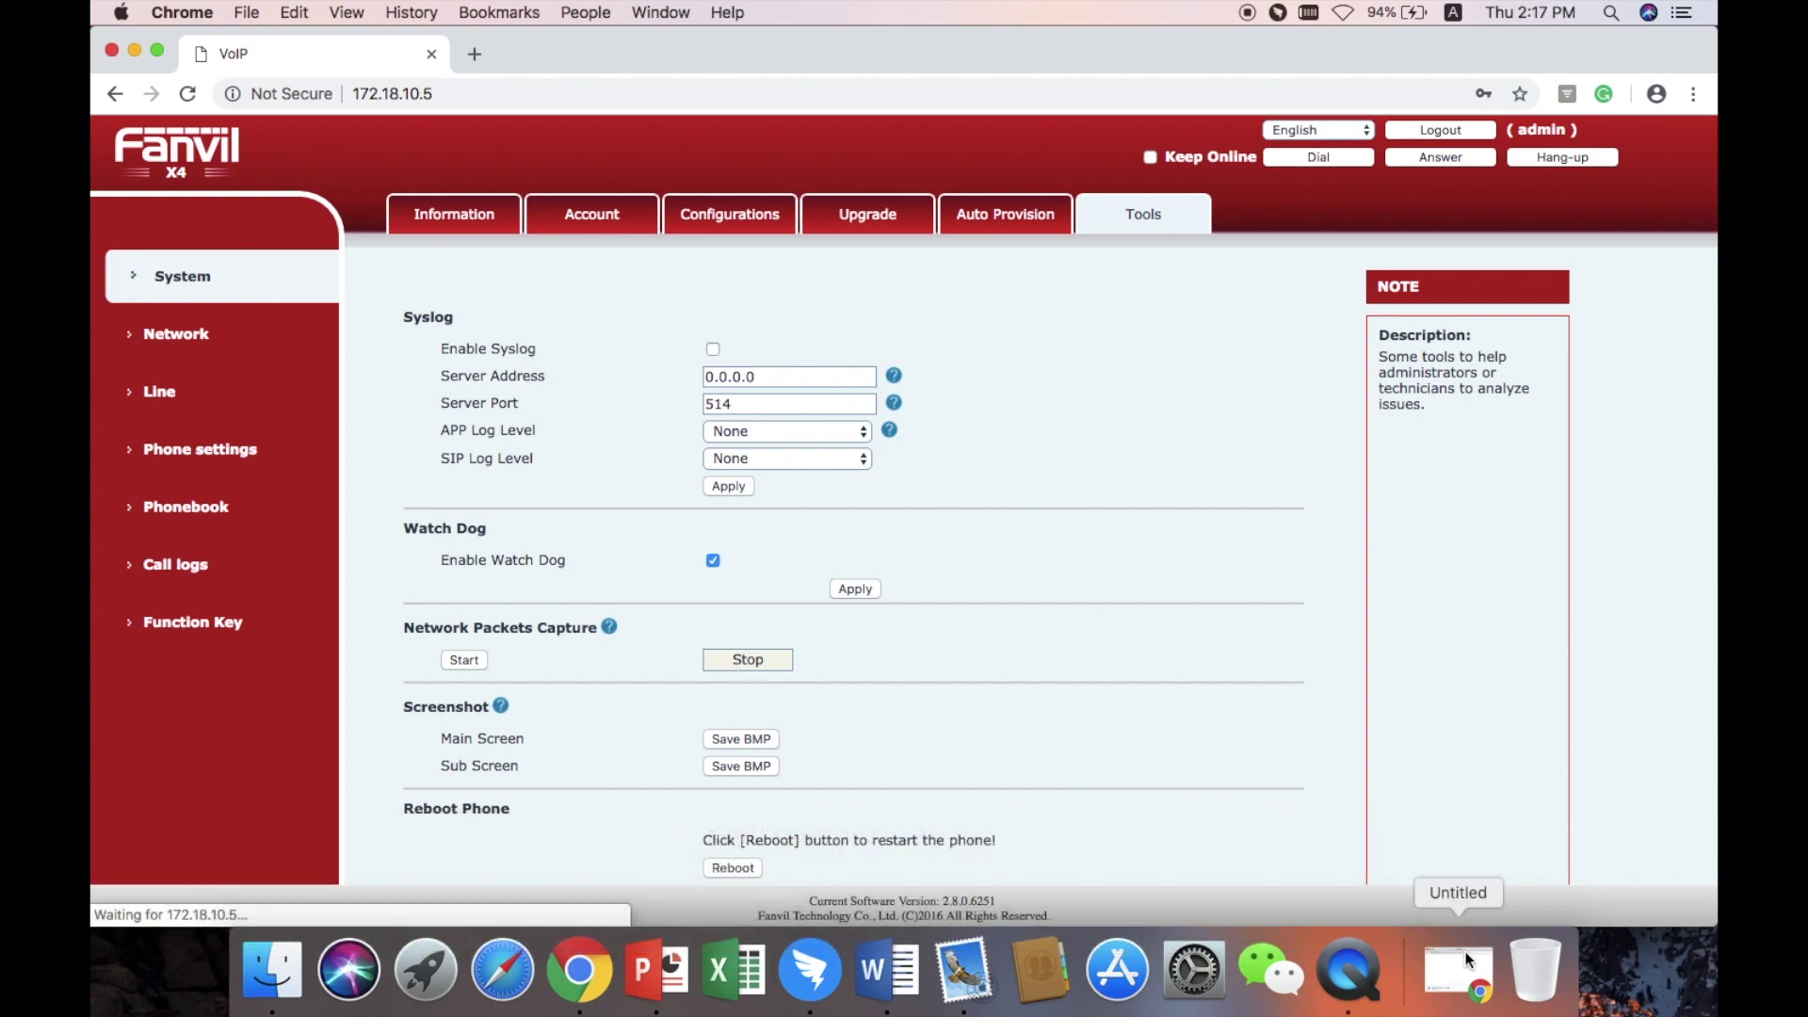
pyautogui.click(1462, 965)
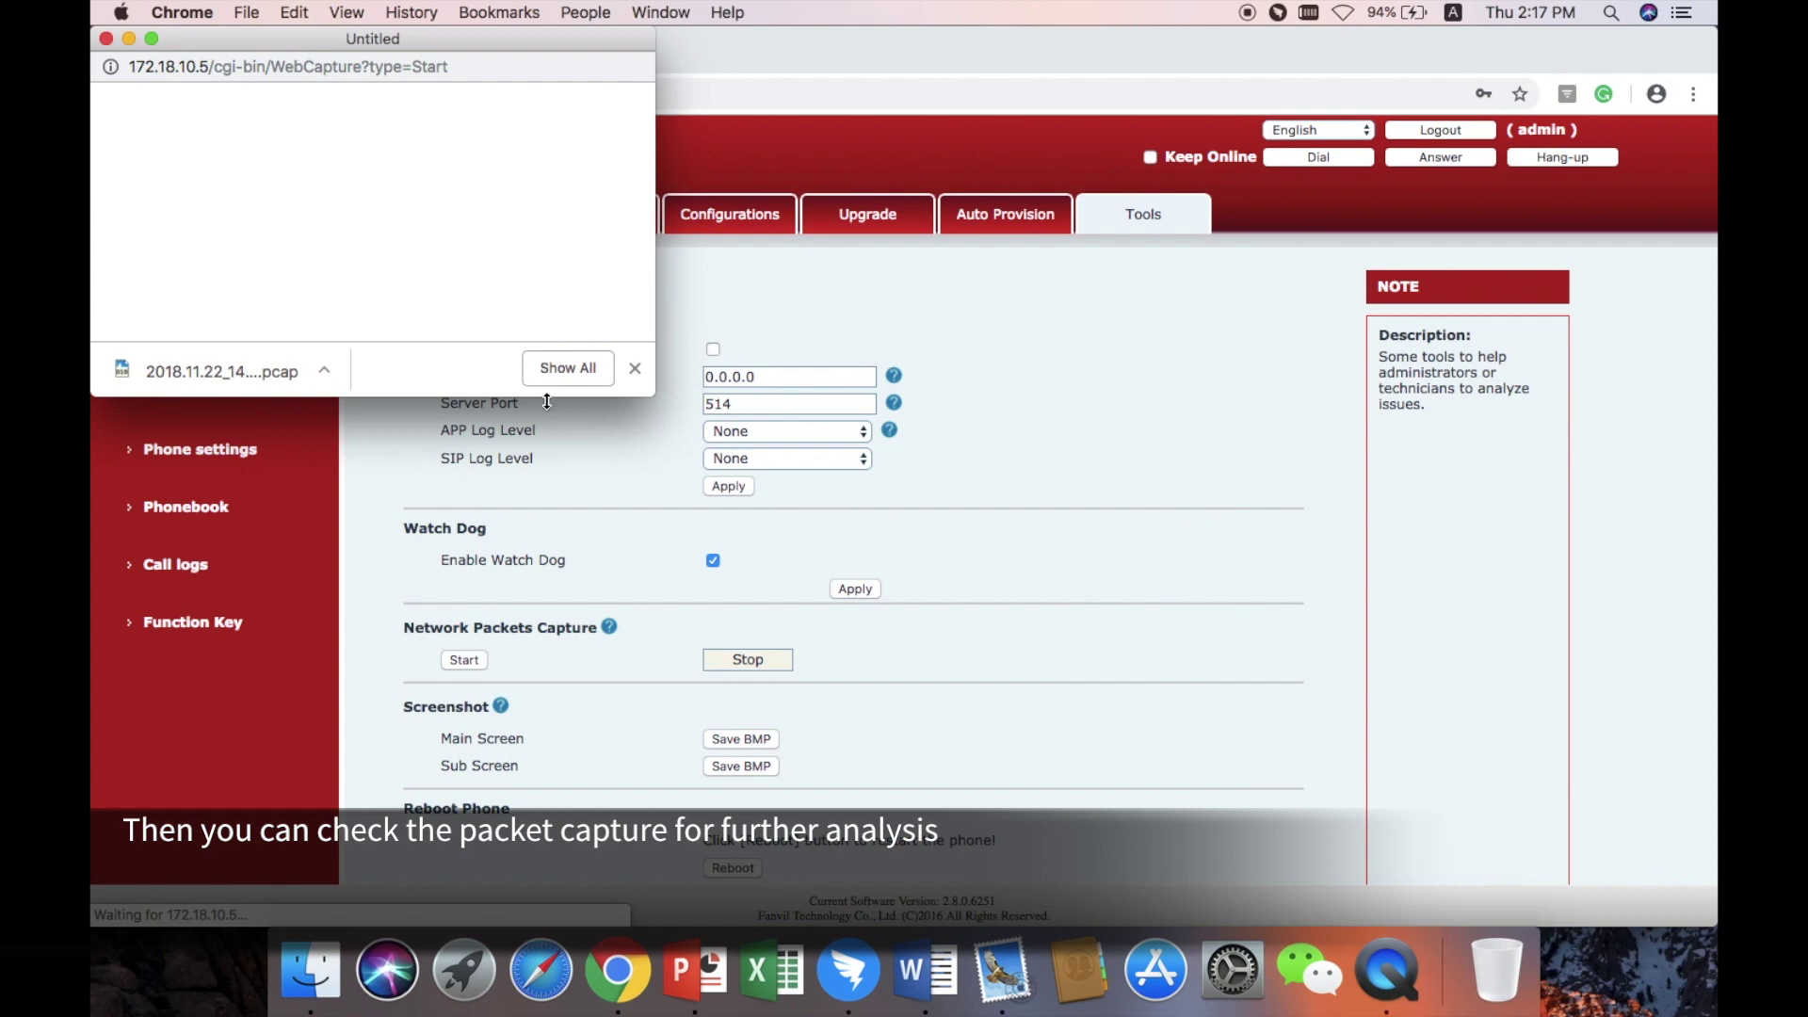
# Show 2018.11.22_14-16-18.pcap in Finder from Chrome's downloads list.
pyautogui.click(567, 369)
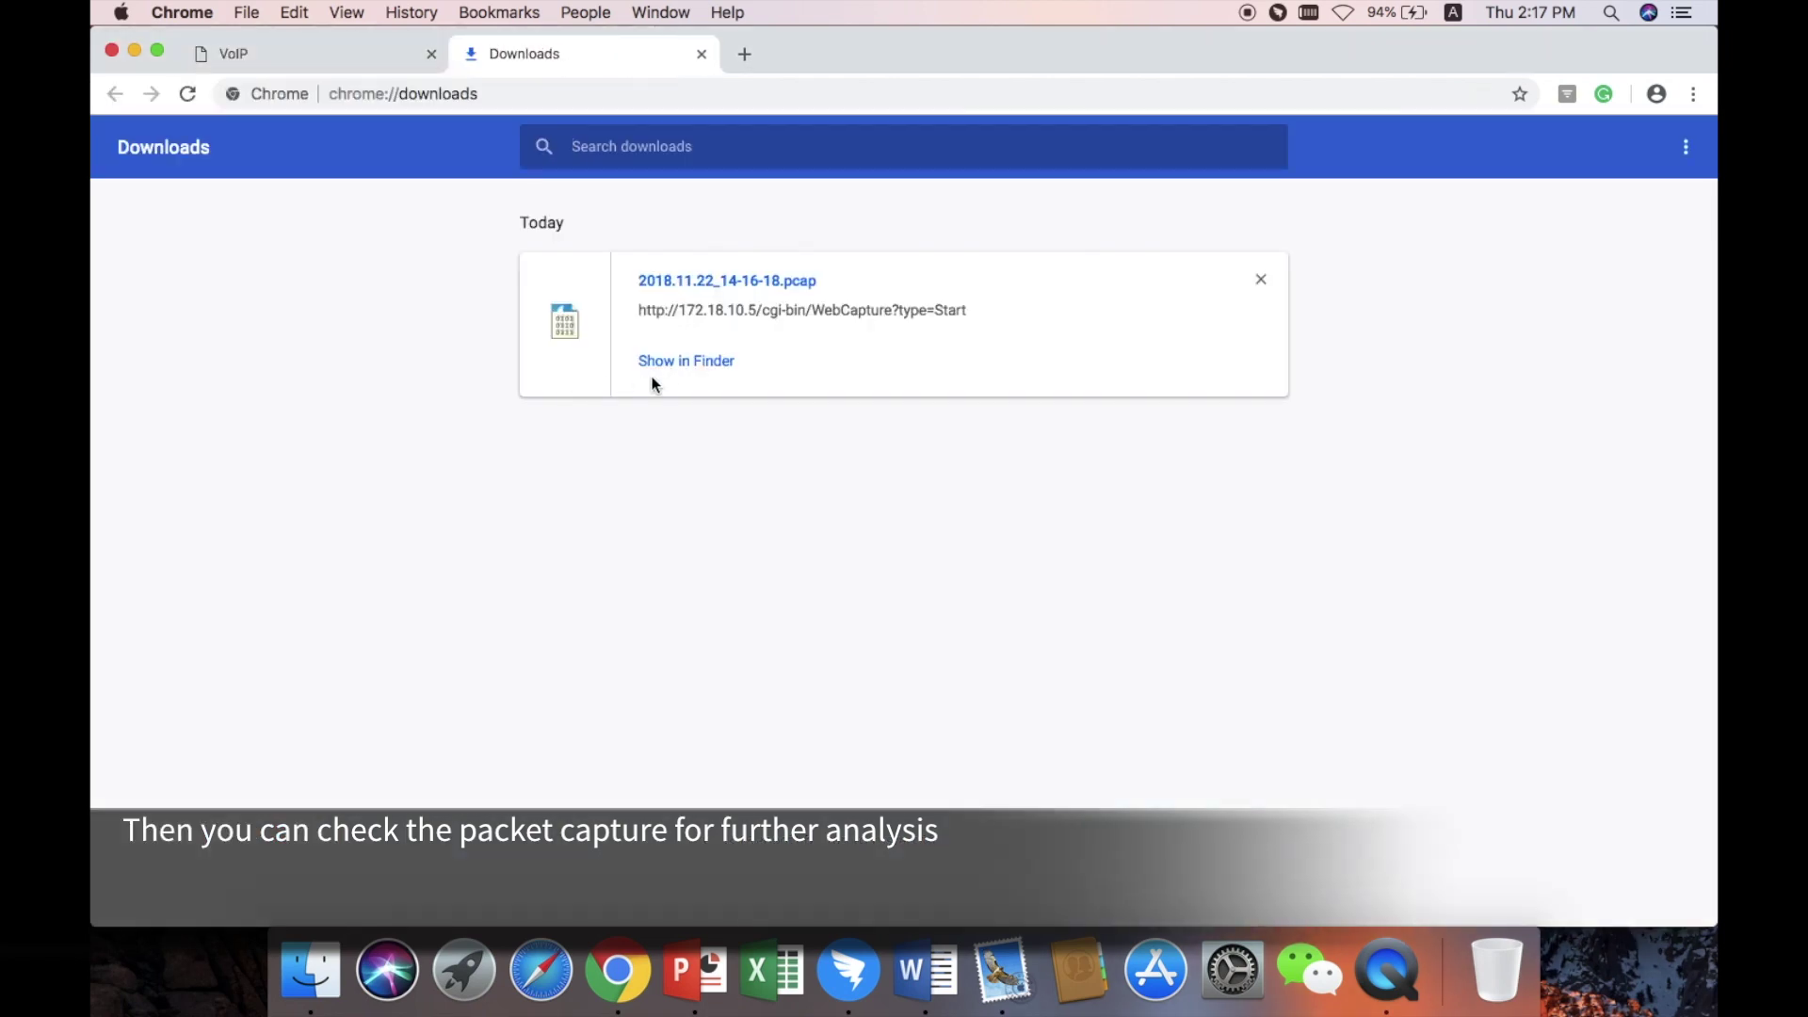
pyautogui.click(693, 365)
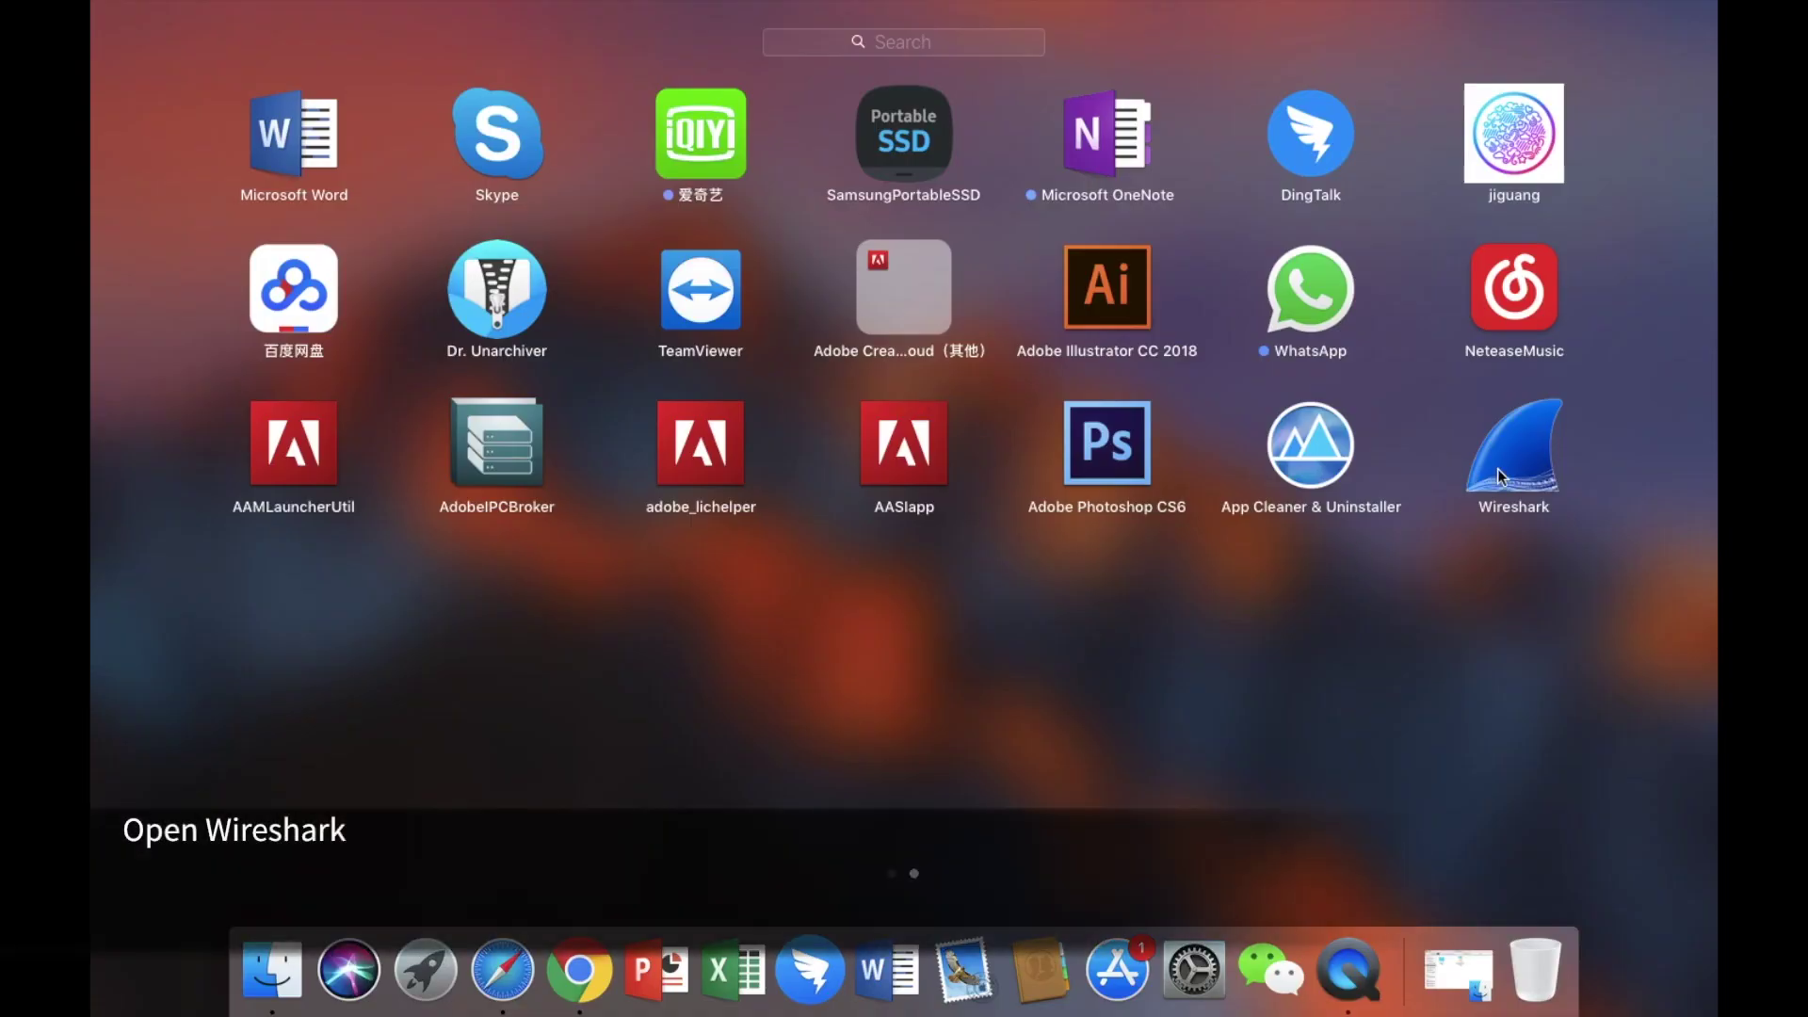
# Launch Wireshark capturing on USB 10/100 LAN: en4, then reapply the phone's SIP line settings.
pyautogui.click(1497, 467)
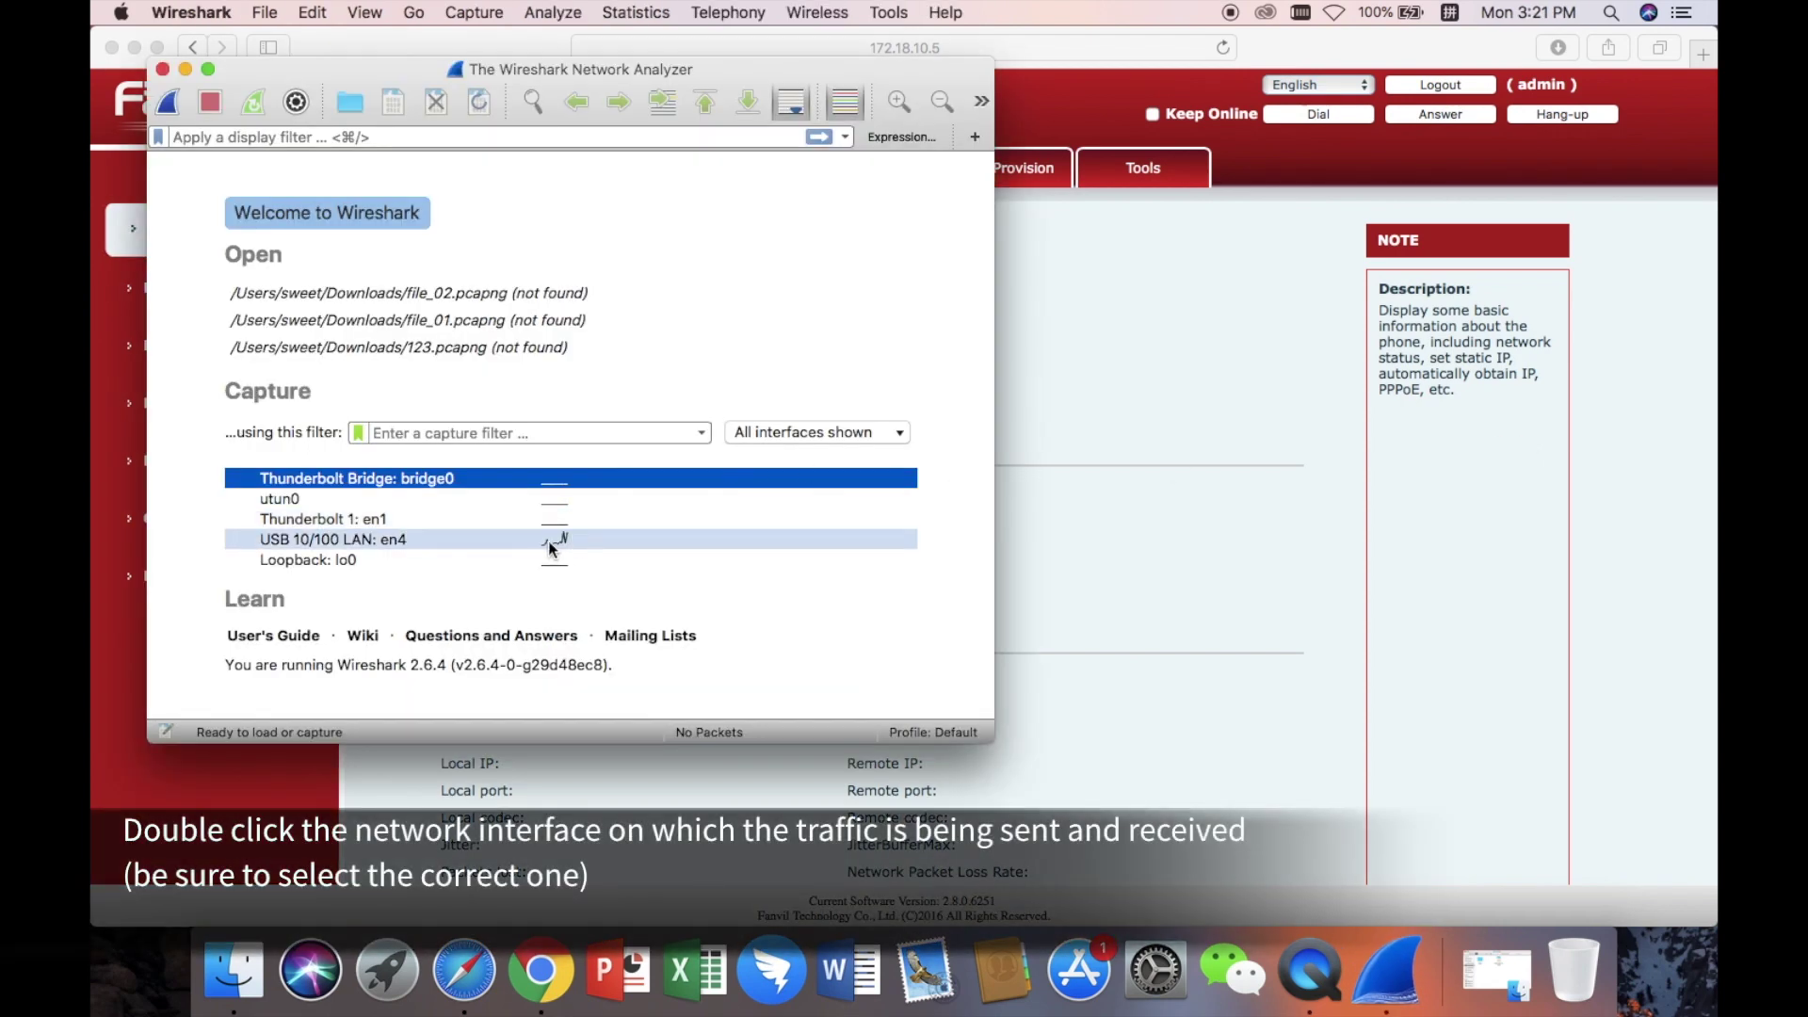
pyautogui.doubleClick(394, 539)
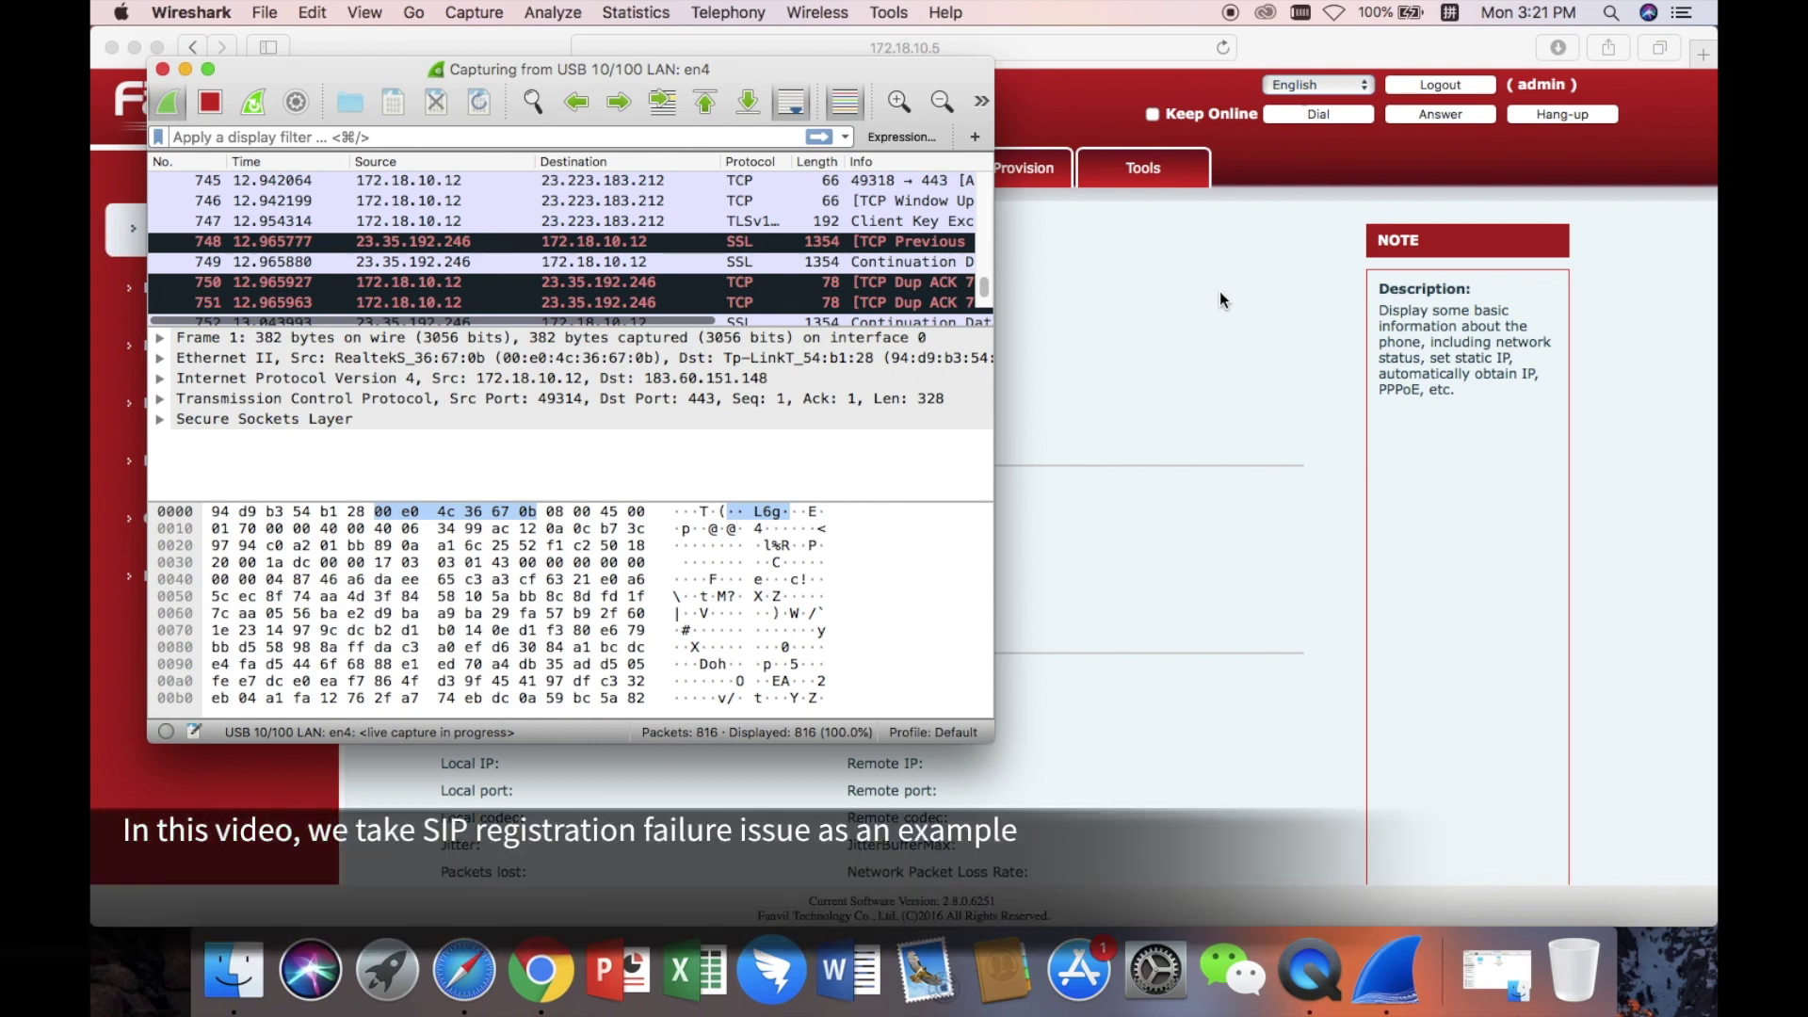
pyautogui.click(1219, 291)
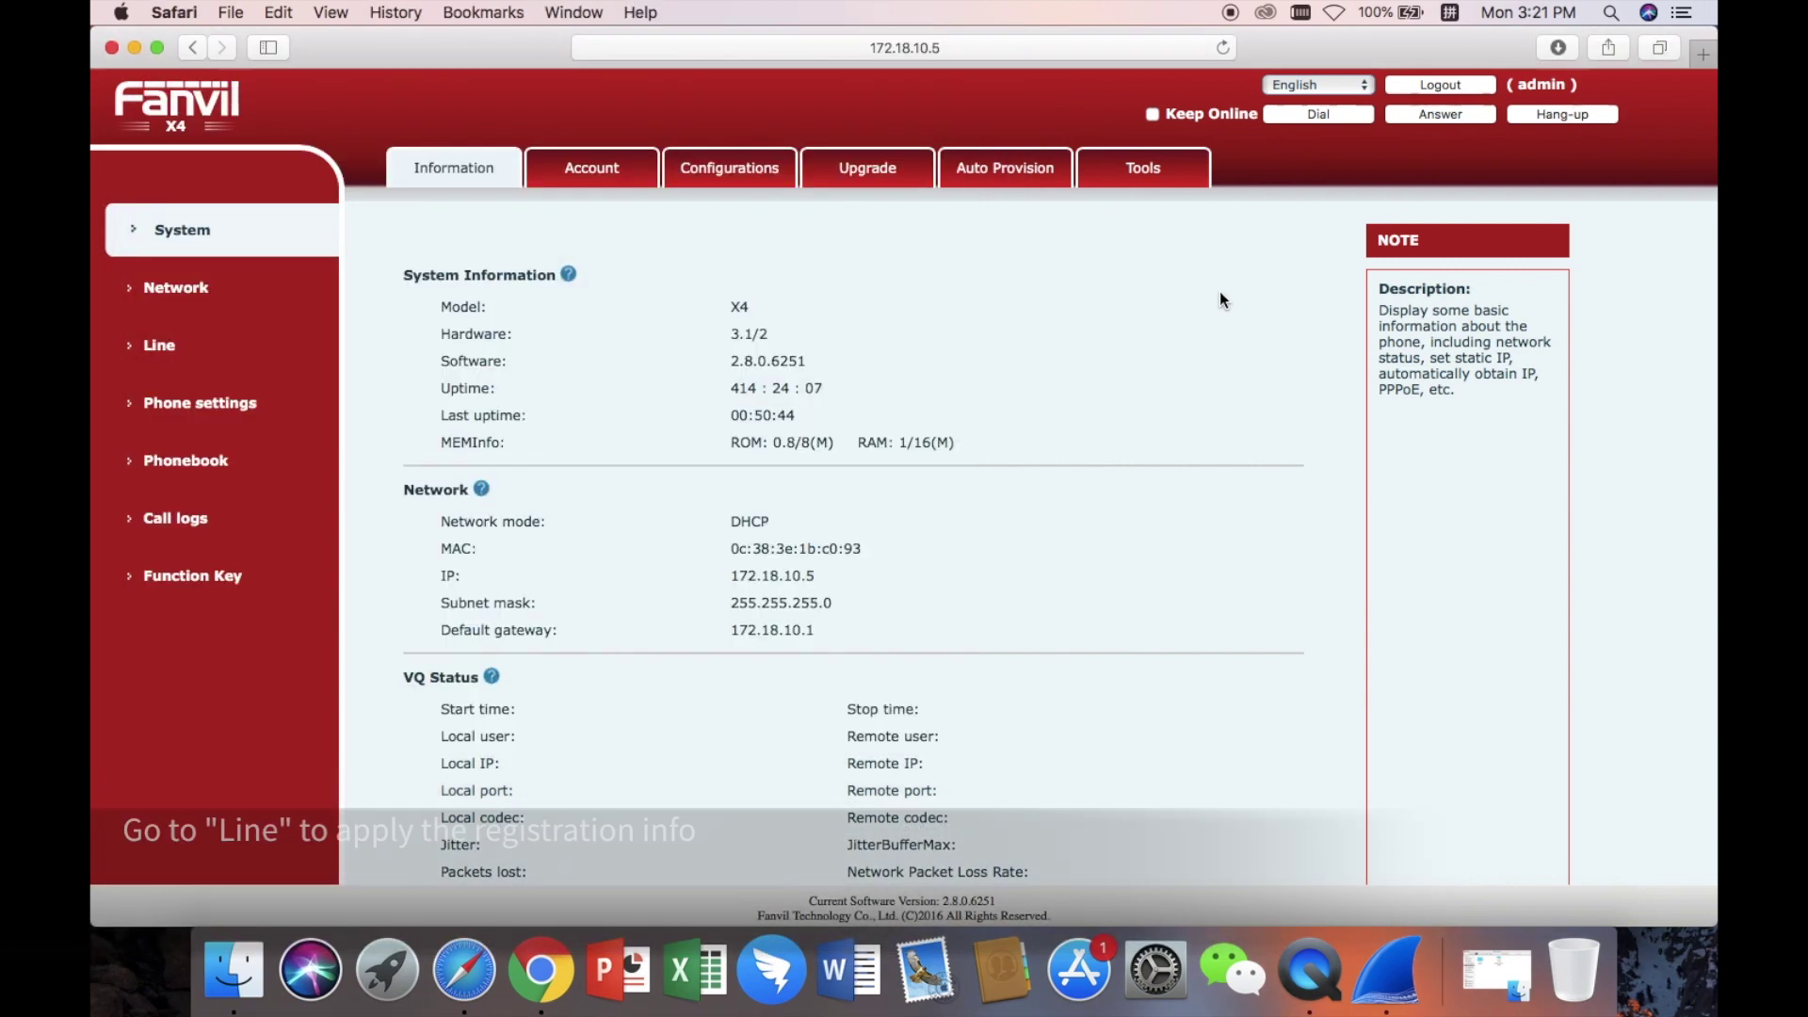
pyautogui.click(193, 350)
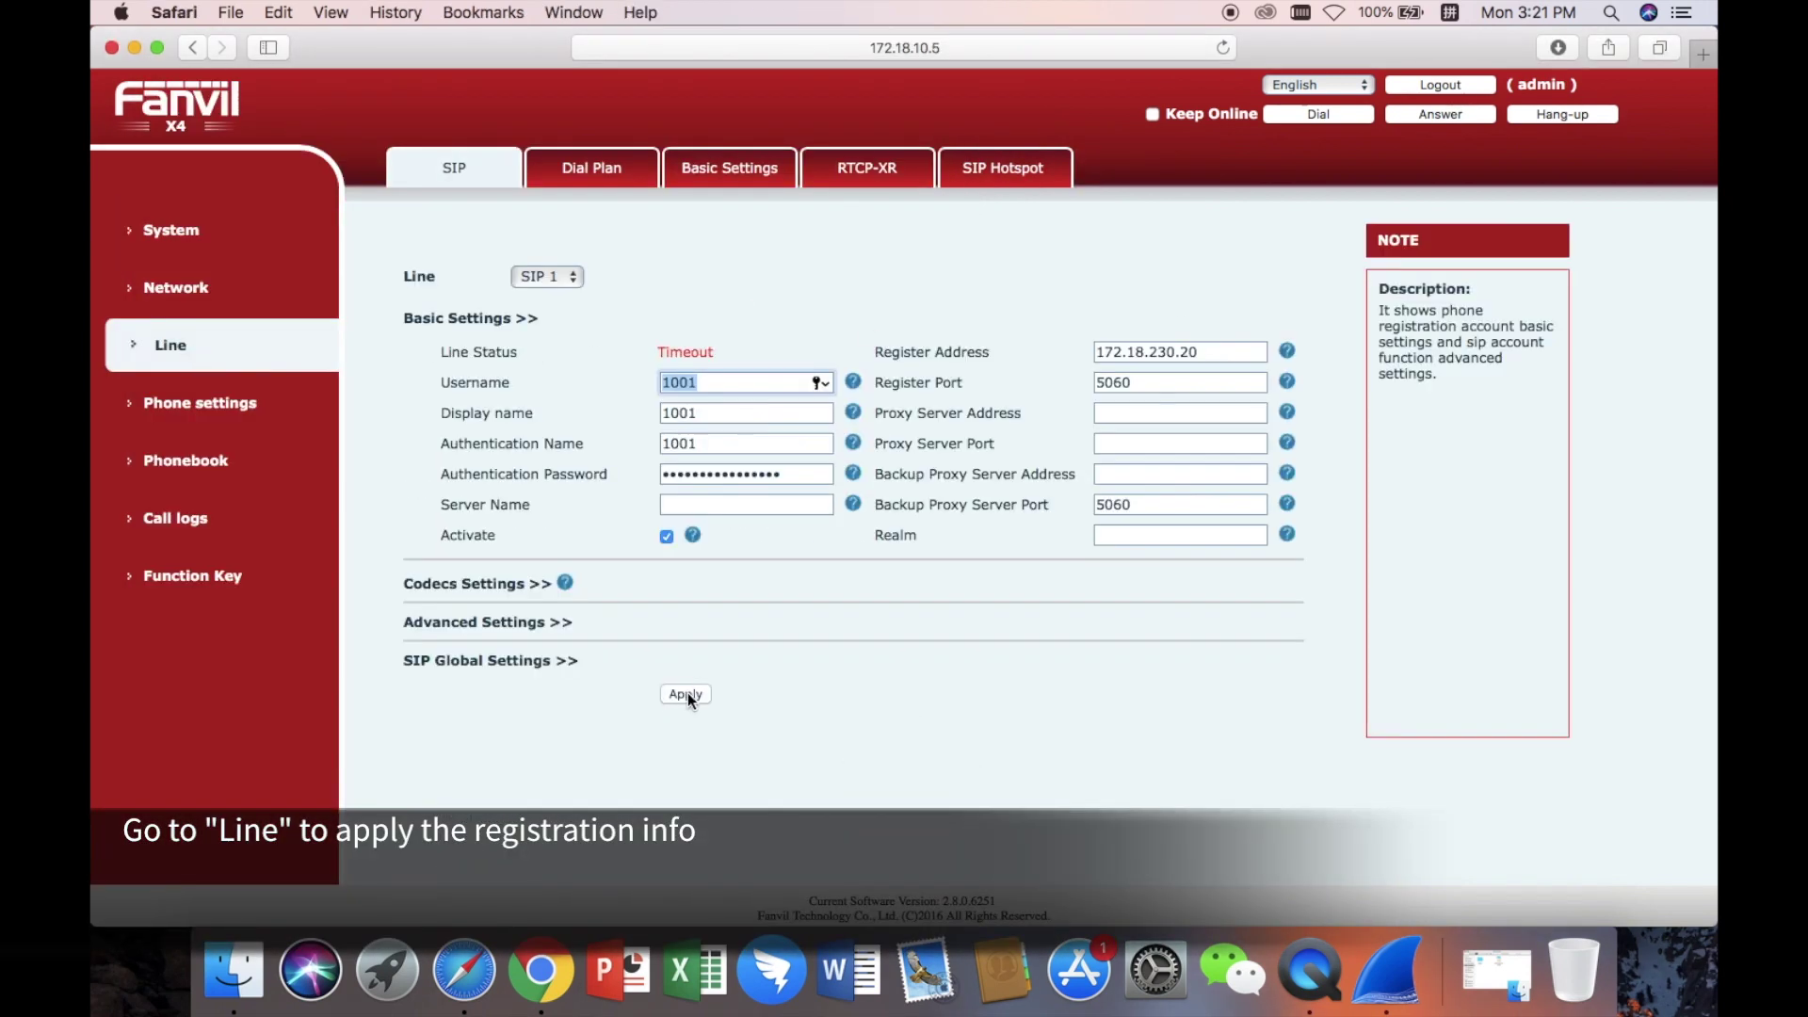
pyautogui.click(697, 695)
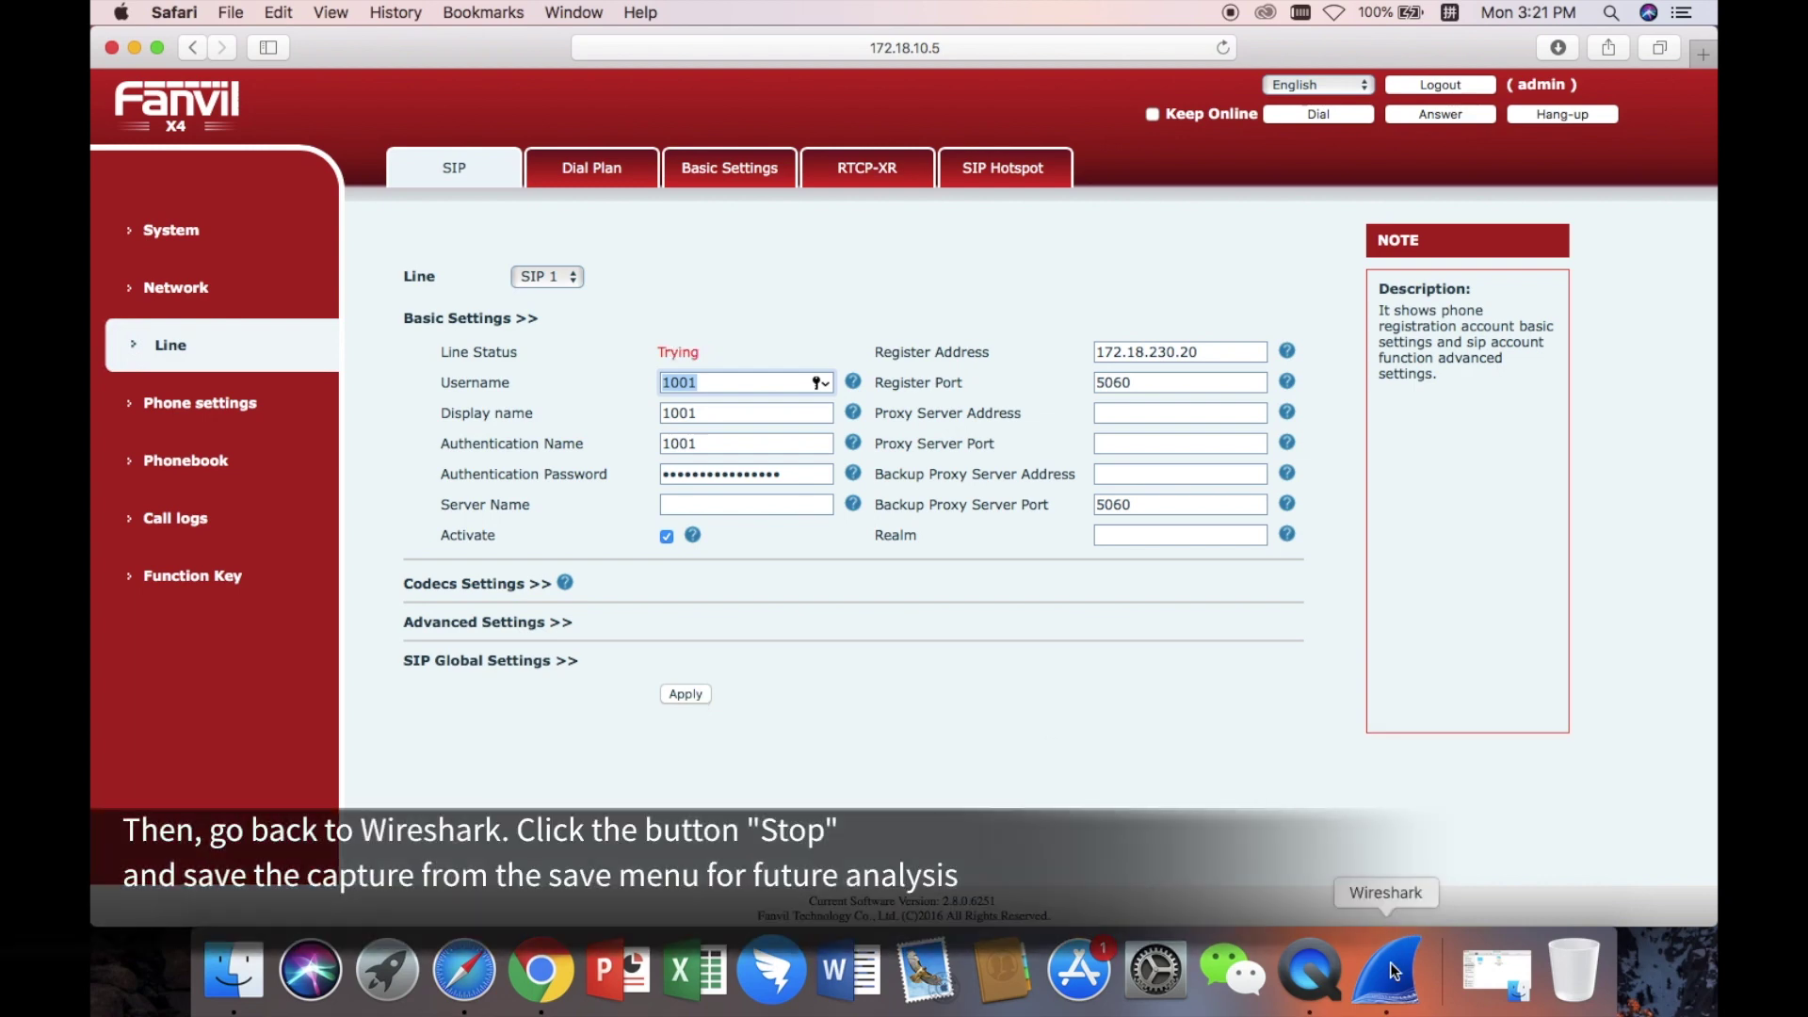
pyautogui.click(1394, 971)
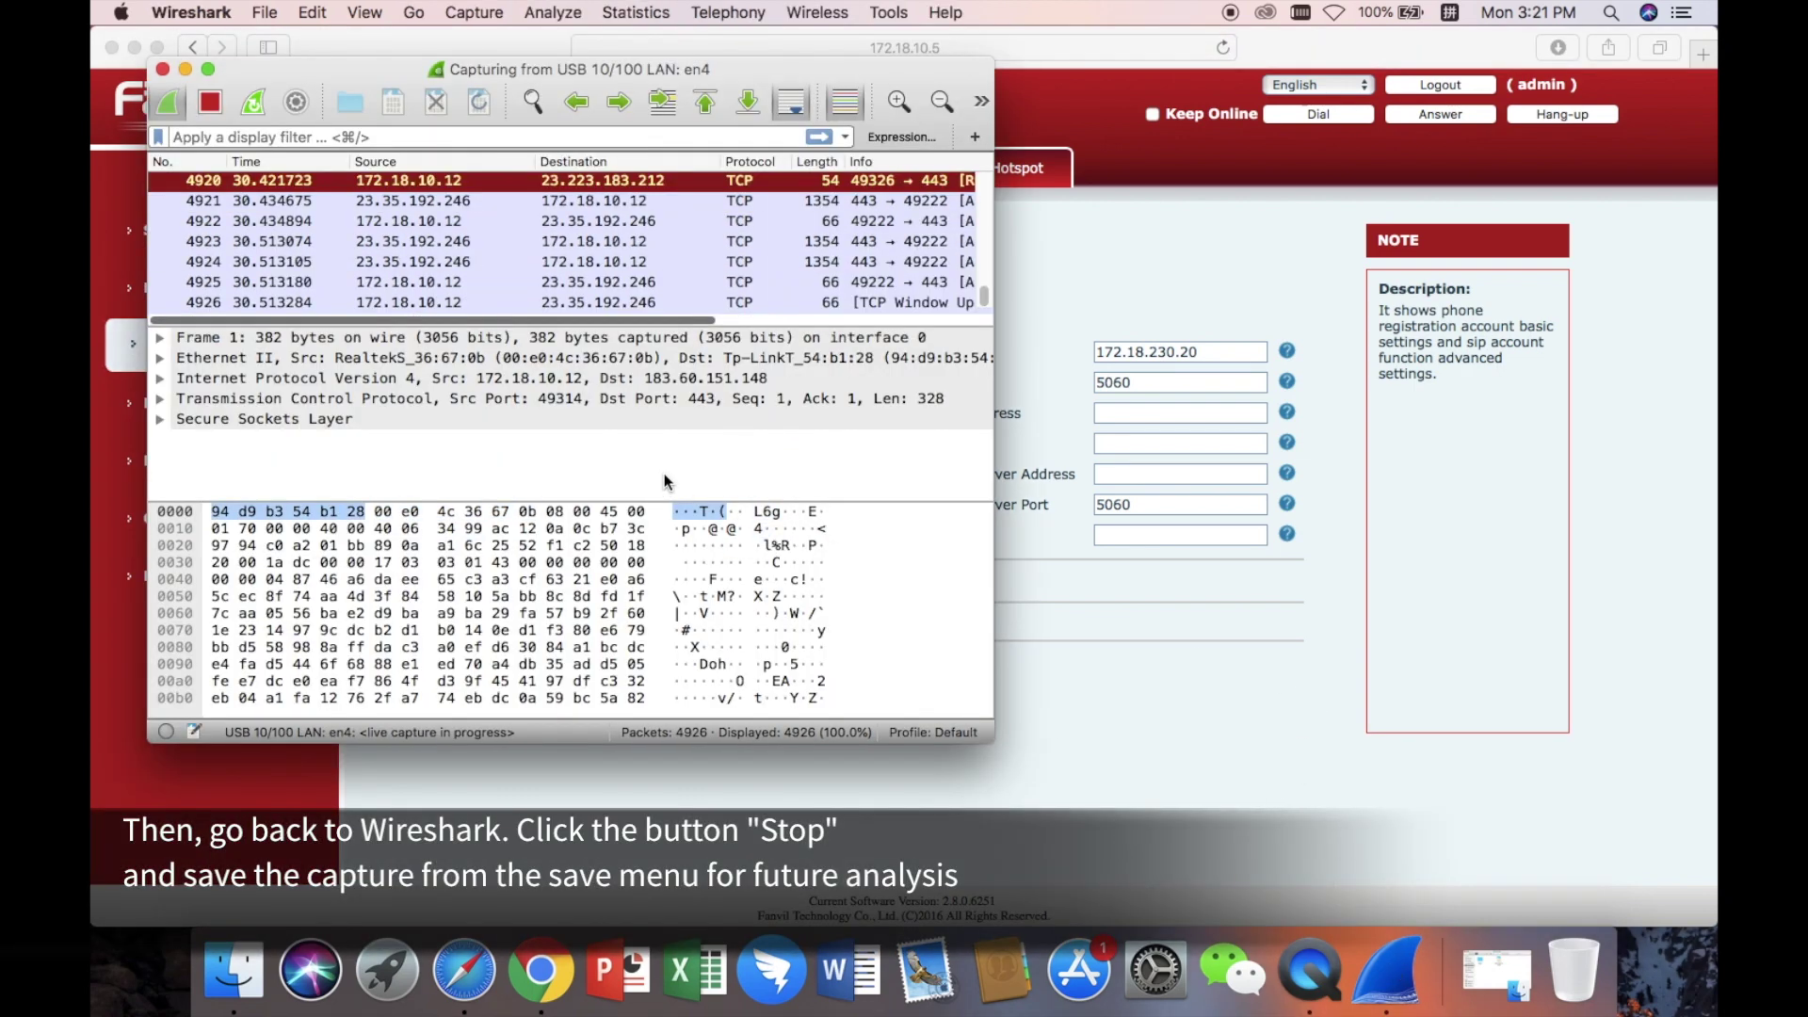
# Stop the capture at 5062 packets and save it to Downloads as file_01.pcapng.
pyautogui.click(212, 108)
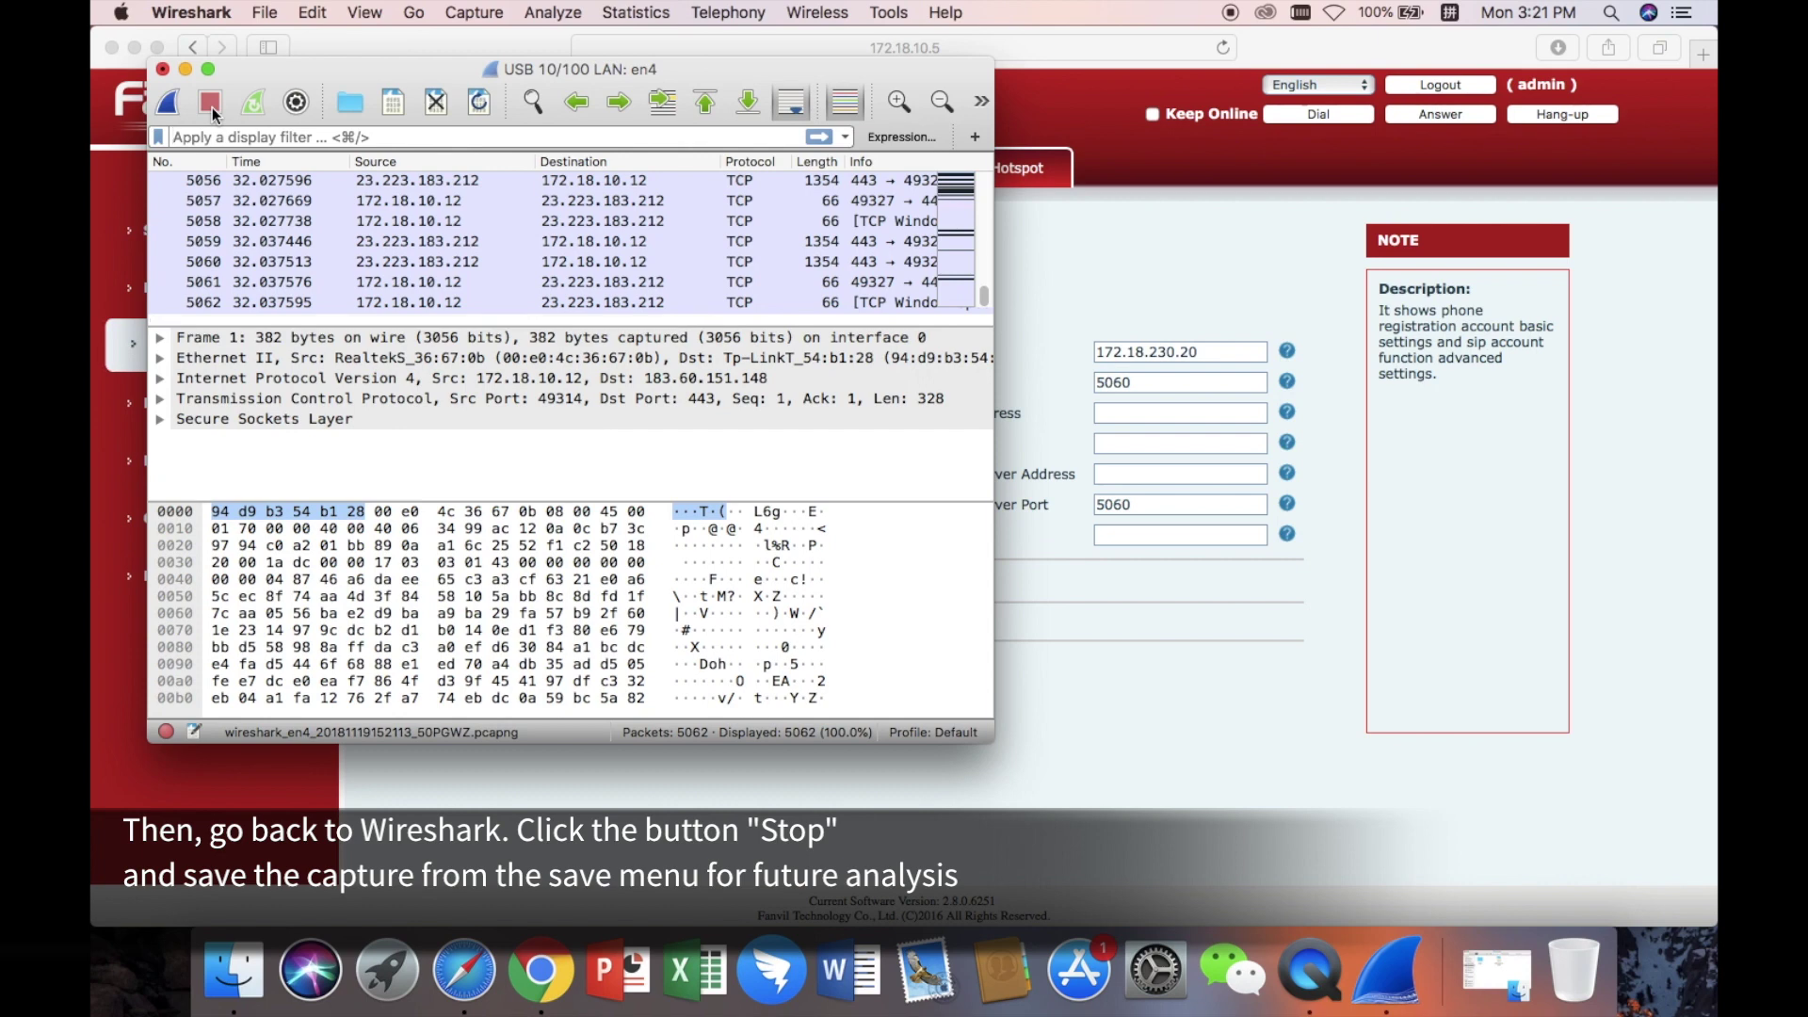
pyautogui.click(393, 105)
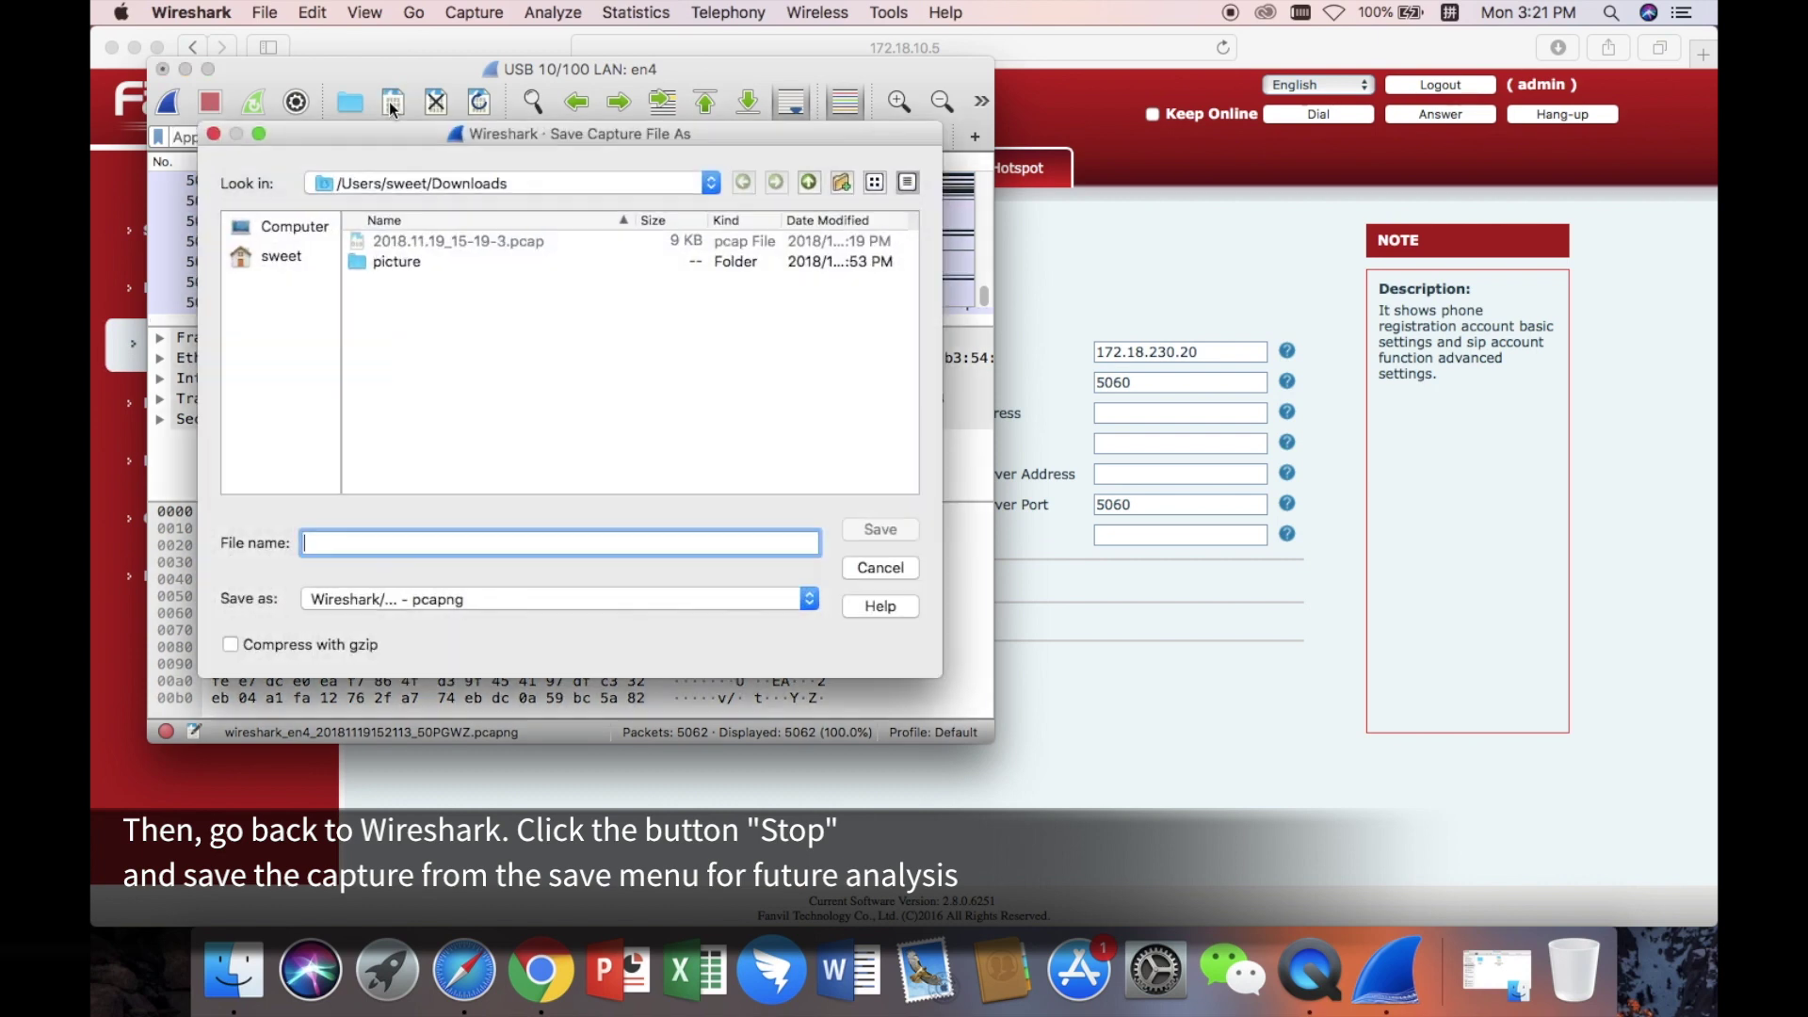
pyautogui.click(280, 256)
pyautogui.doubleClick(419, 323)
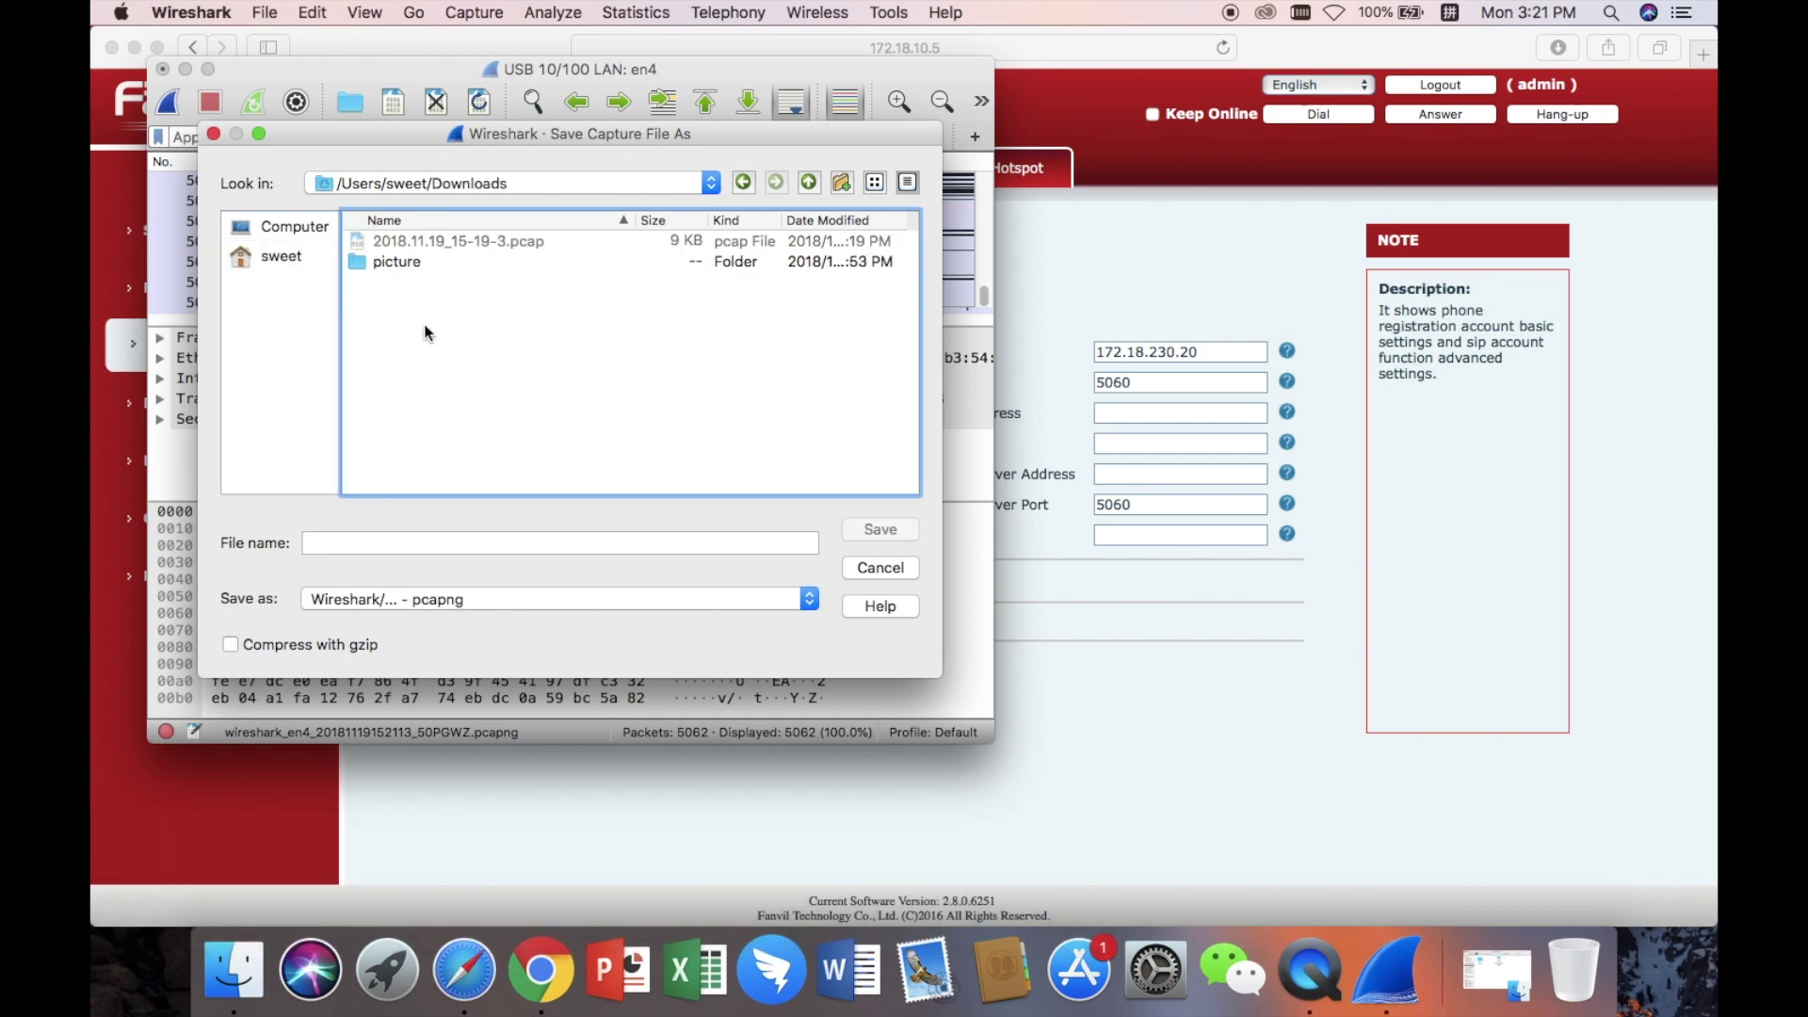
pyautogui.click(415, 546)
pyautogui.write('file_01')
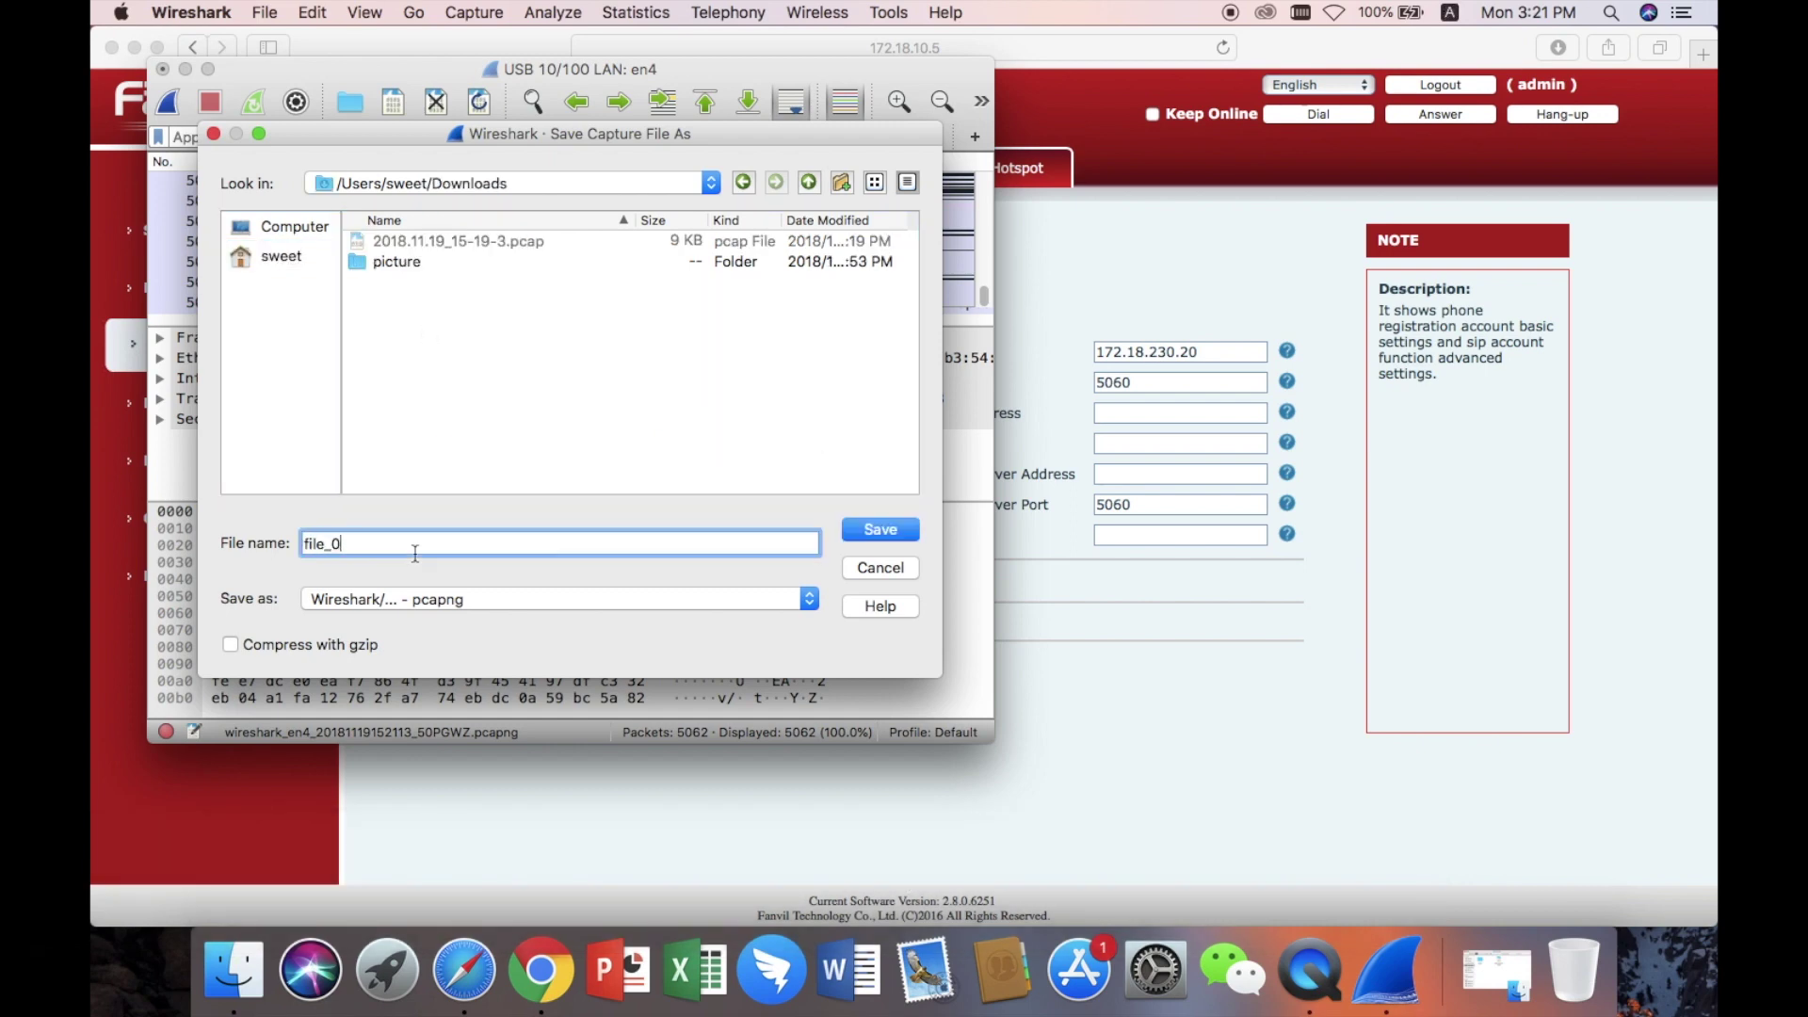
pyautogui.click(863, 531)
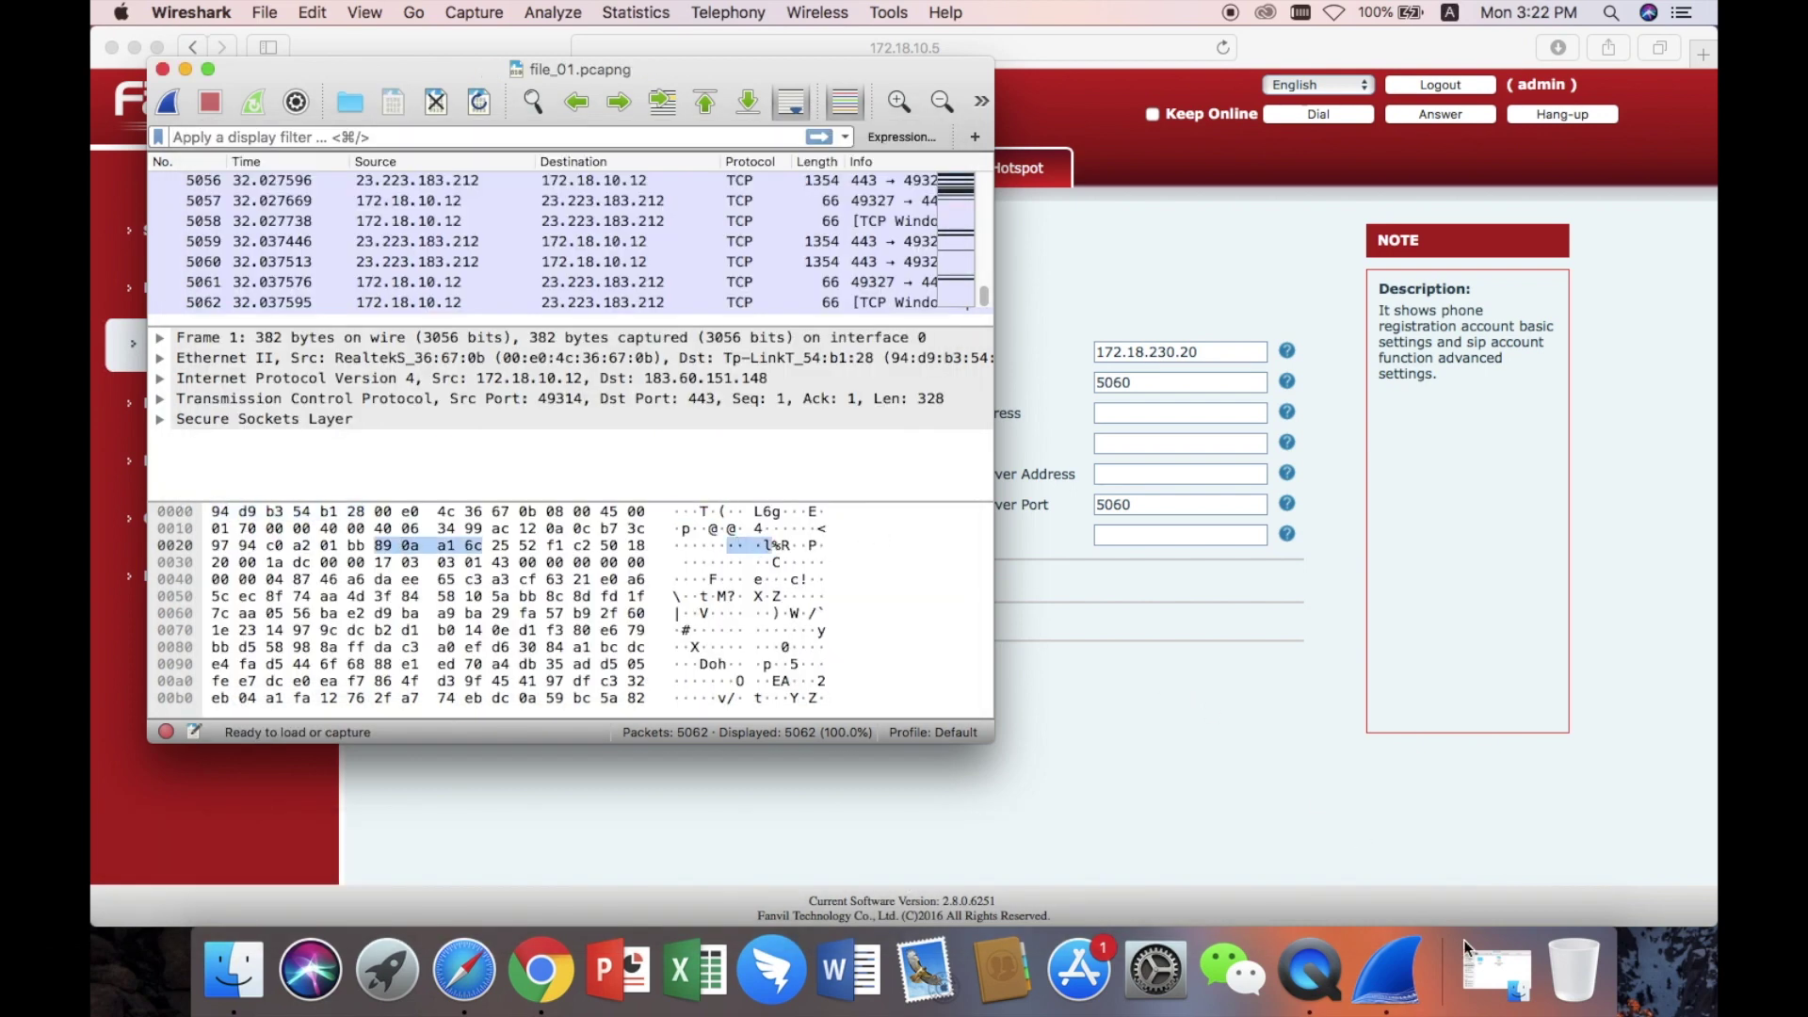
# Restore the Finder Downloads window and select file_01.pcapng beside the earlier pcap.
pyautogui.click(1494, 969)
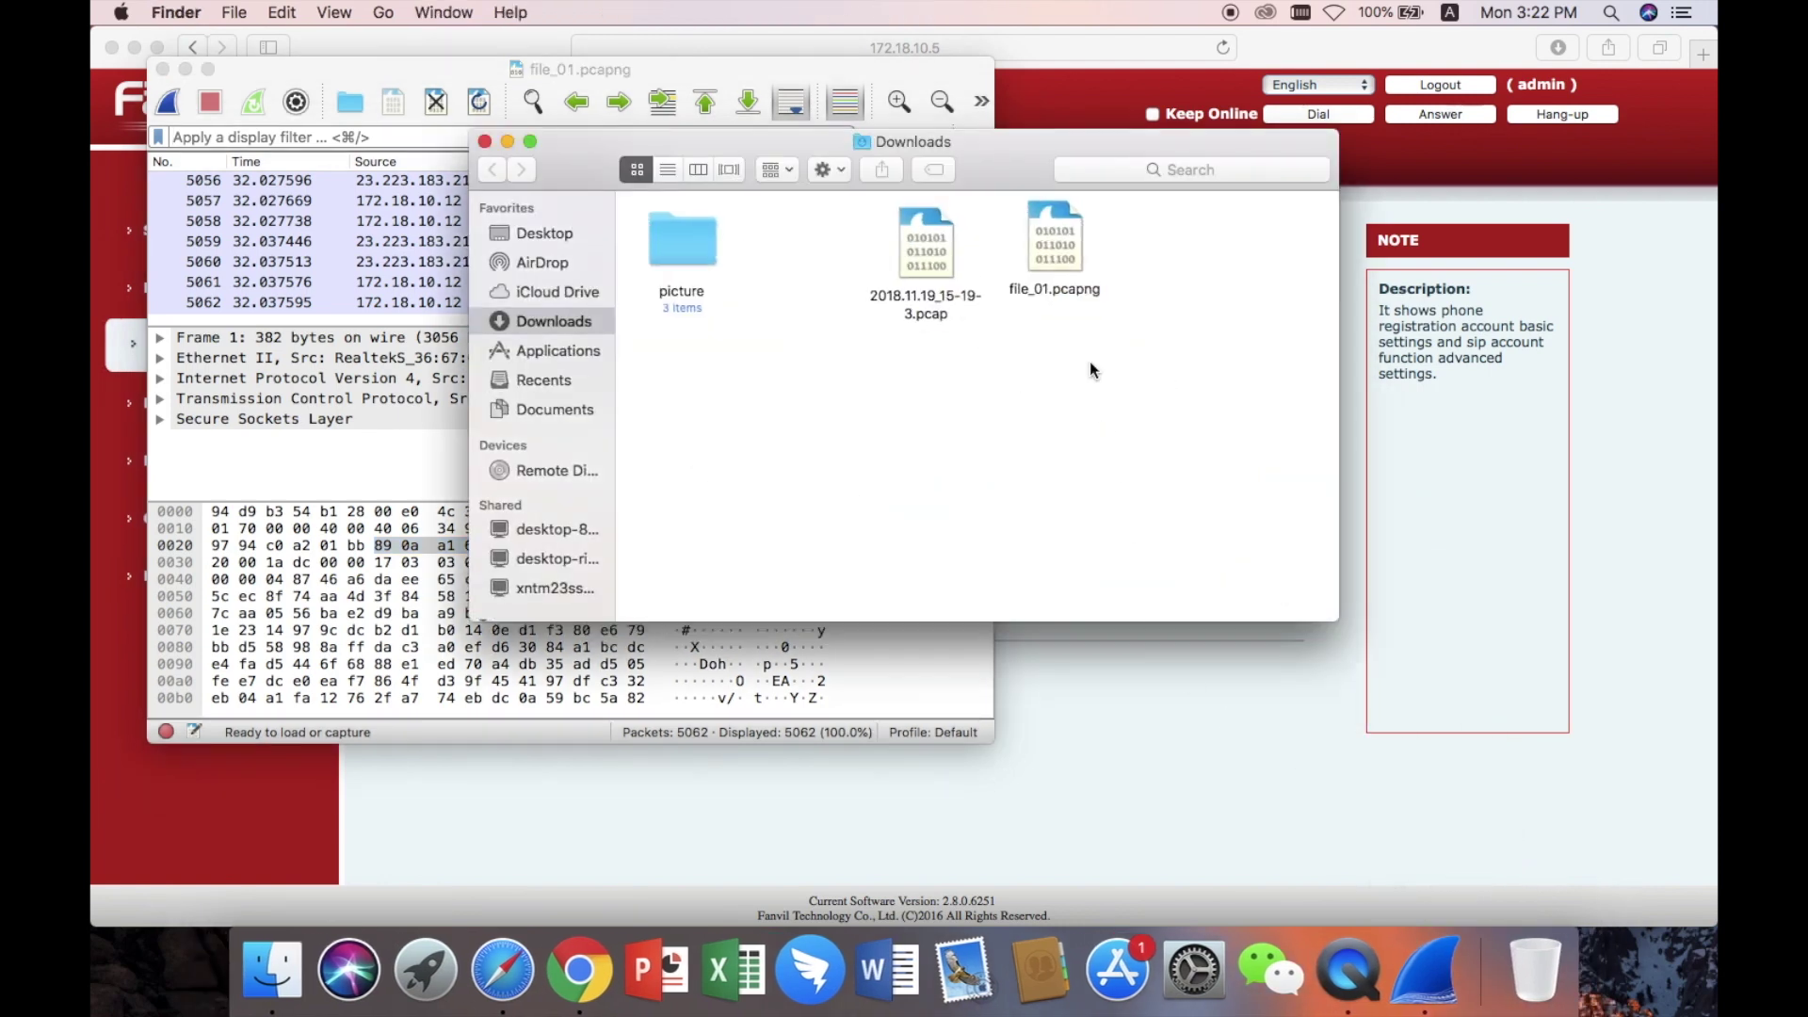
pyautogui.click(1062, 241)
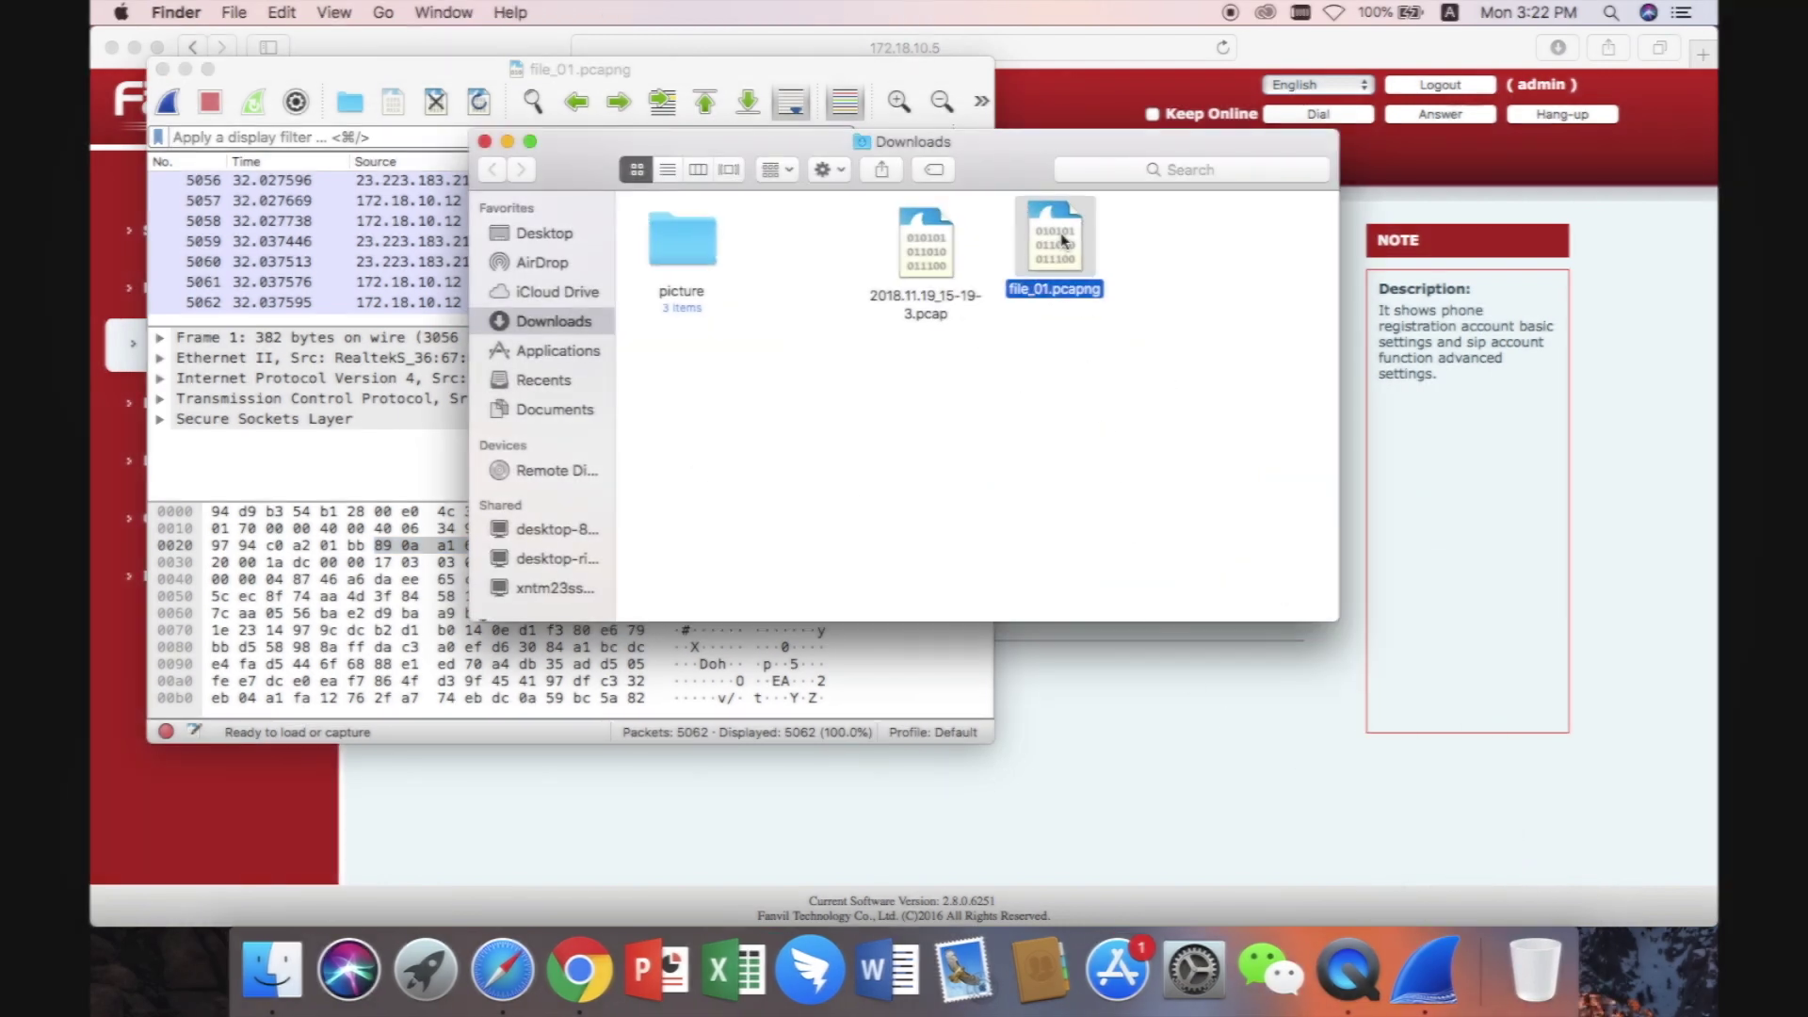